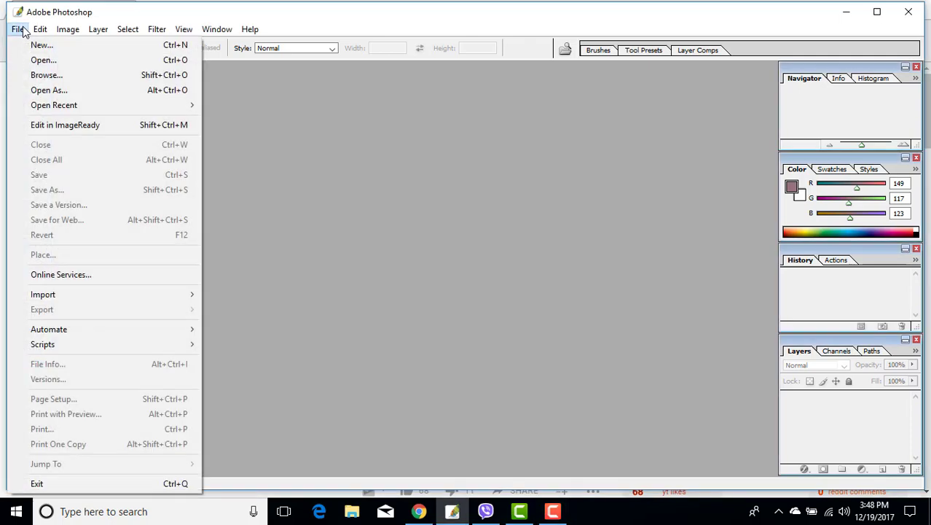
- Open kz.jpg from the kz folder and maximize its document window
left_click(33, 60)
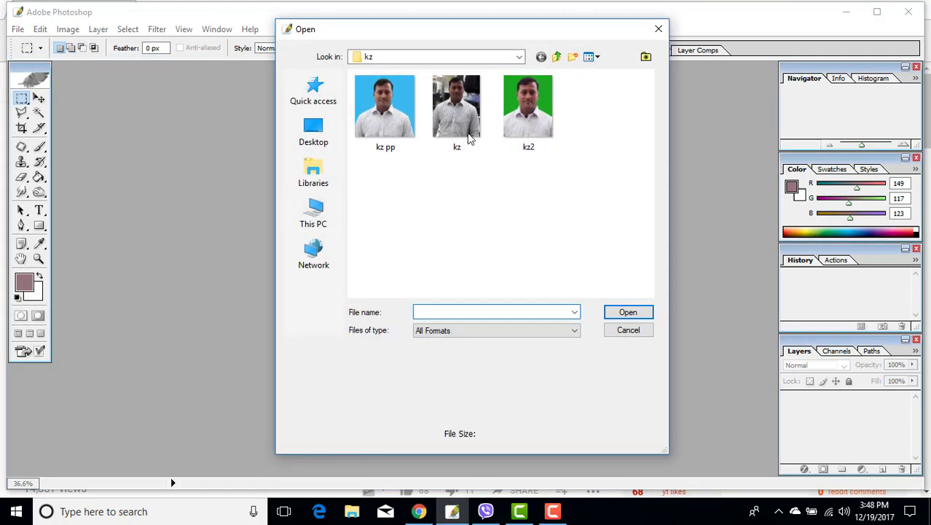
left_click(466, 135)
left_click(627, 311)
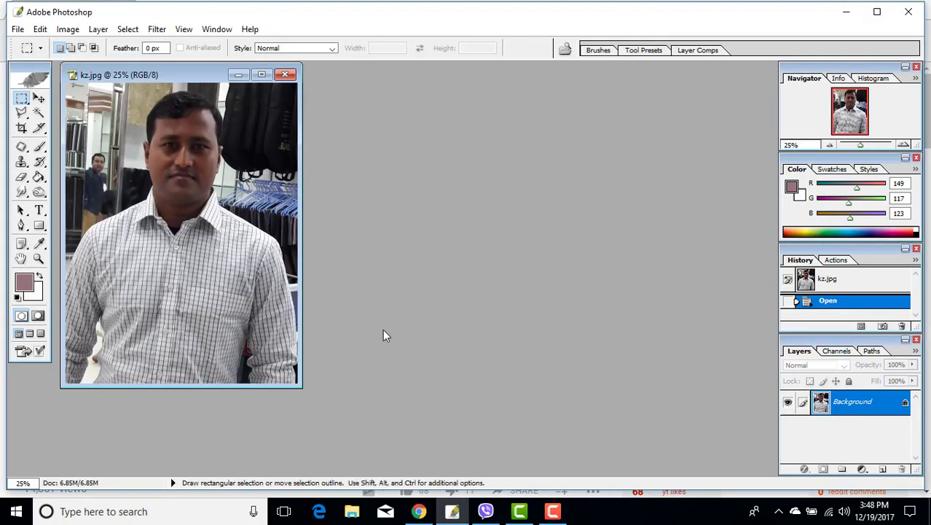
left_click(261, 76)
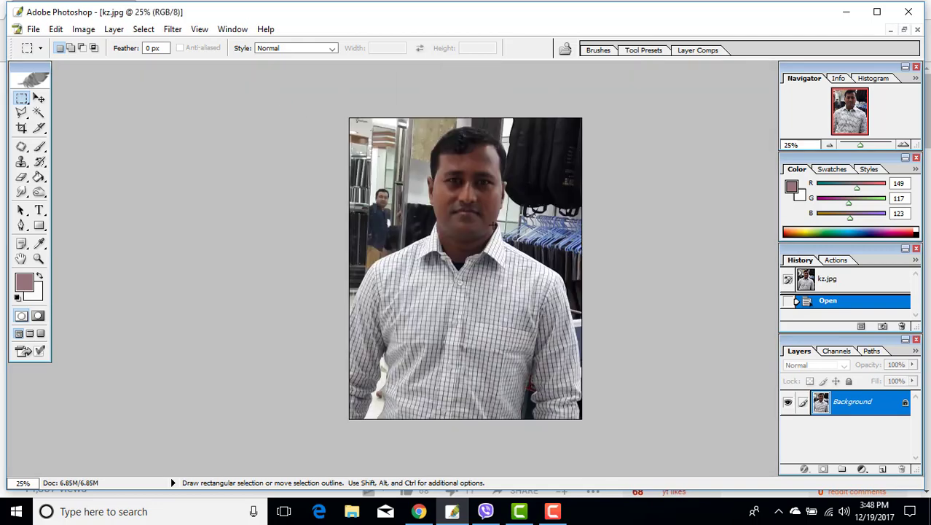
- Apply a Curves adjustment raising input 100 to output 146 to brighten the photo
left_click(83, 31)
mouse_move(115, 65)
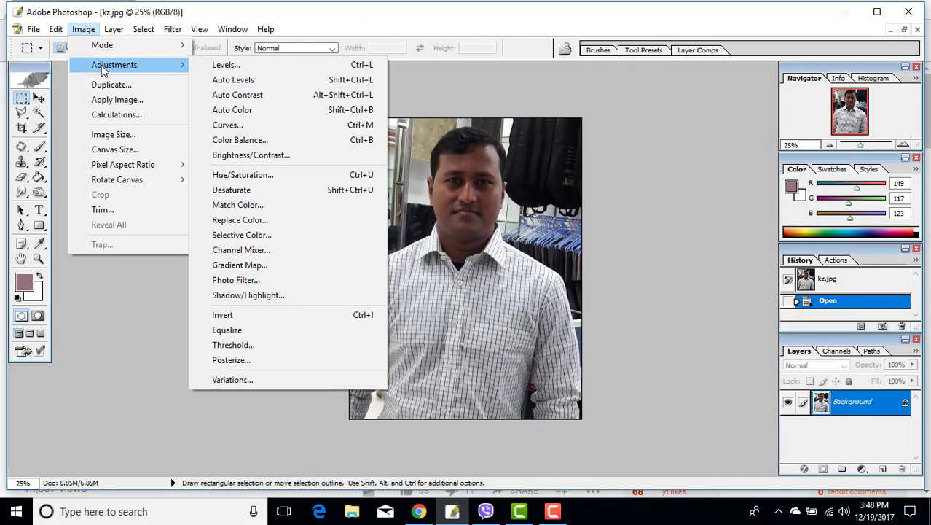
left_click(261, 129)
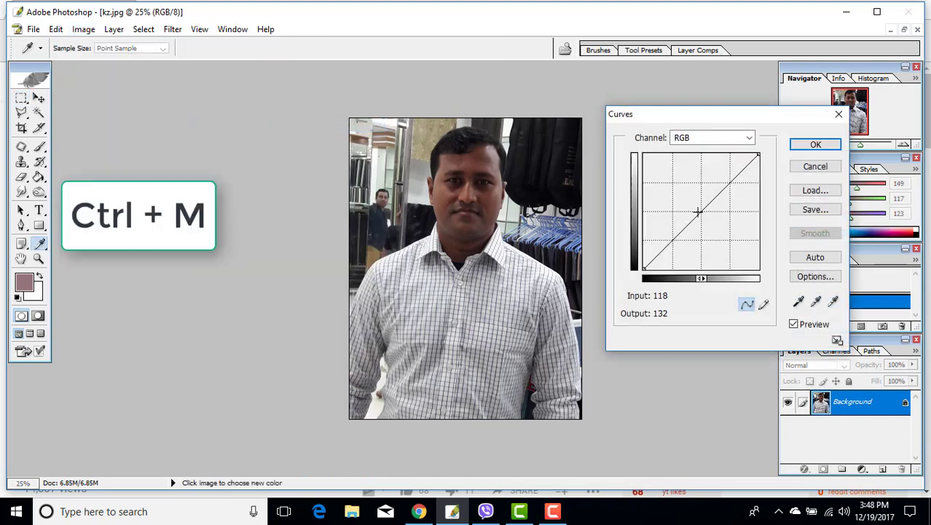
left_click_drag(697, 212, 689, 202)
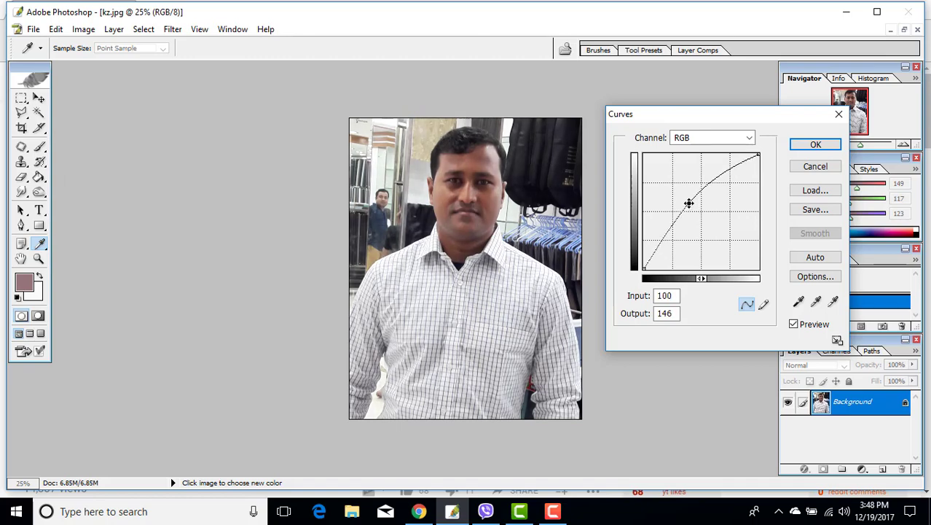
left_click(814, 145)
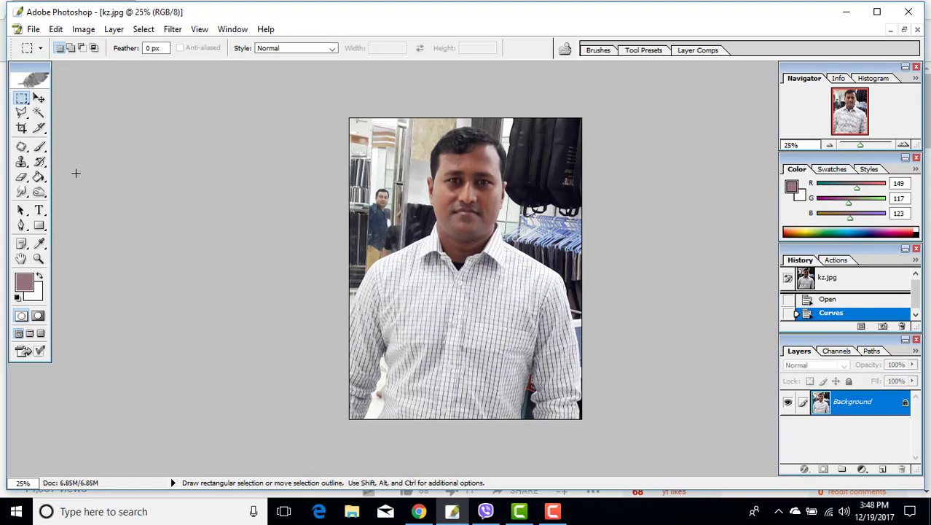
- Zoom in and start a Pen path at the photo's bottom-left edge, anchoring up the left shoulder
scroll(490, 282, "up", 1)
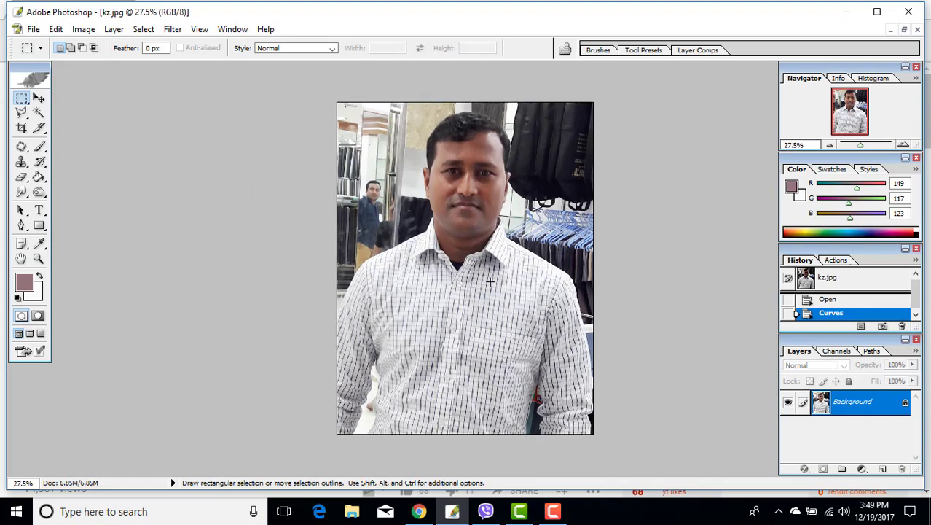
scroll(532, 212, "up", 1)
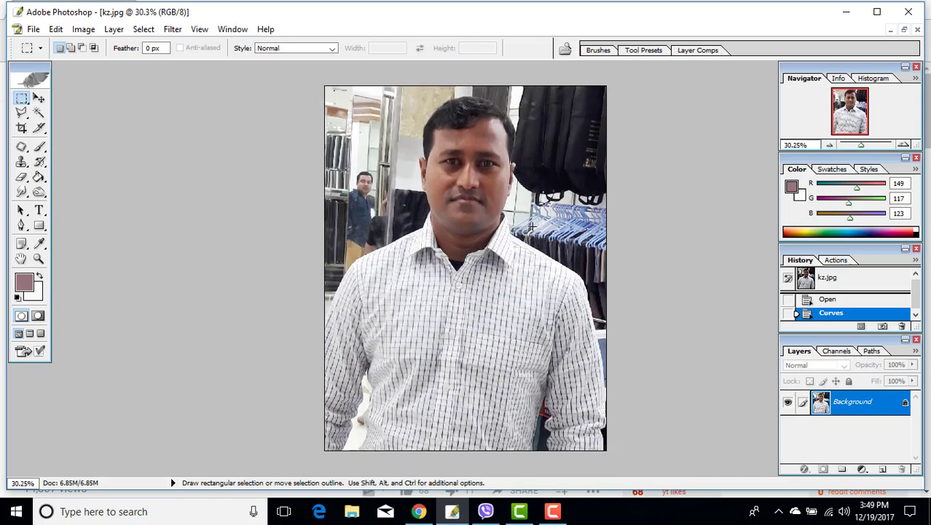
scroll(532, 213, "up", 2)
scroll(530, 230, "up", 1)
scroll(529, 234, "up", 2)
scroll(527, 236, "up", 1)
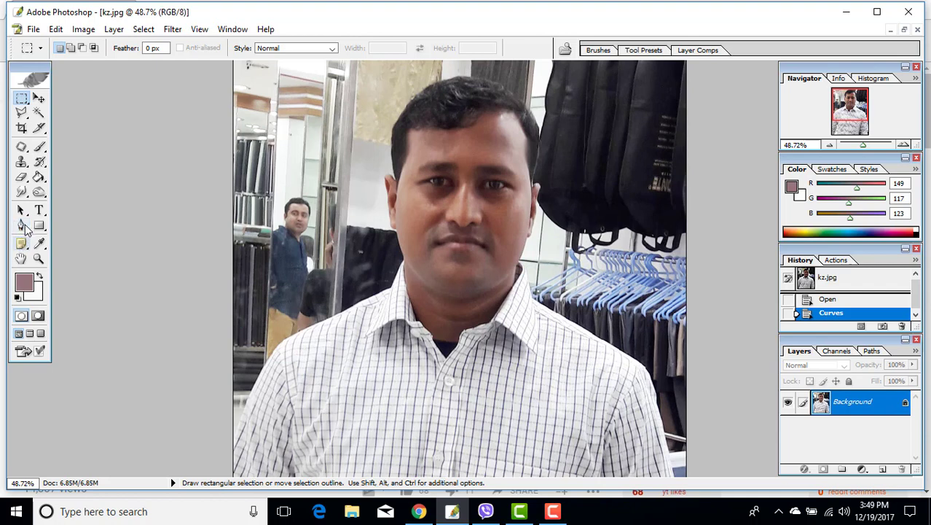
left_click(21, 225)
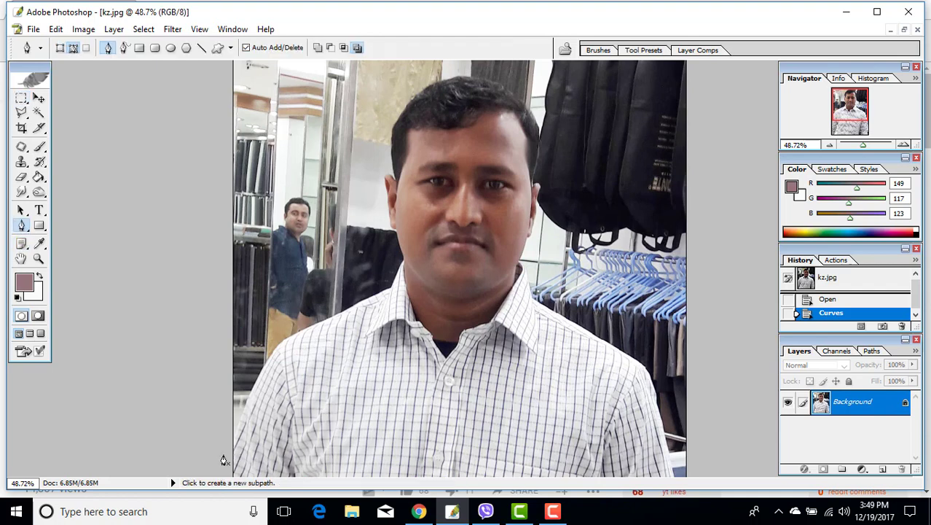
left_click(223, 454)
left_click(234, 443)
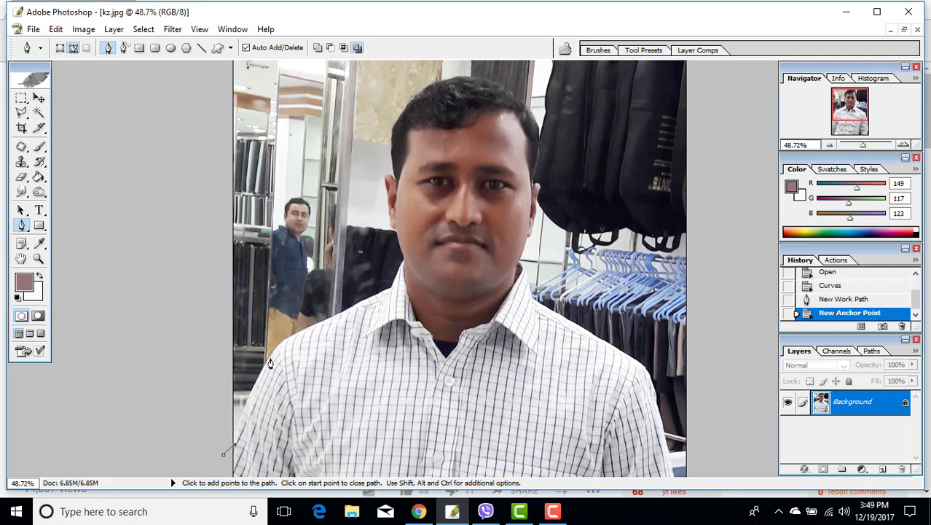
left_click_drag(270, 362, 293, 325)
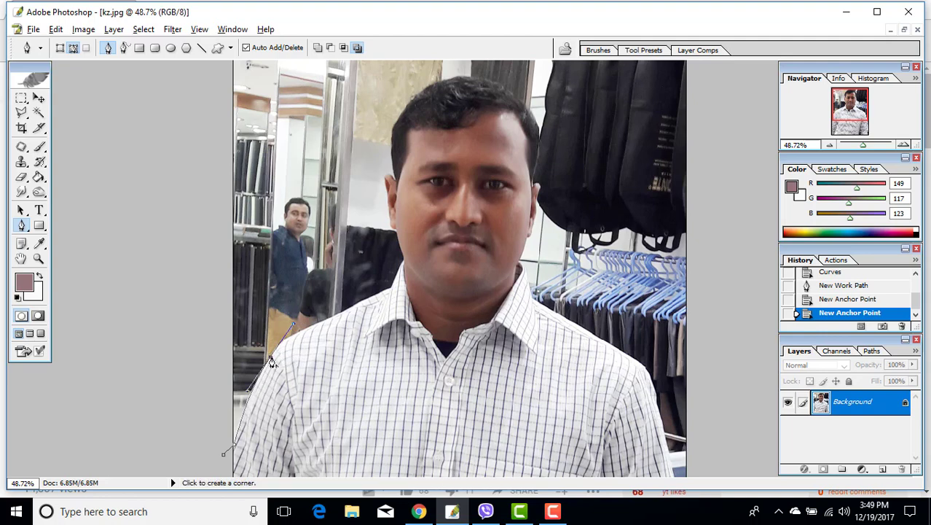
left_click(270, 362)
- Continue the path along the shoulder to the collar and up the neck edge with corner anchors
mouse_move(345, 315)
left_mouse_down()
mouse_move(453, 267)
mouse_move(414, 284)
left_mouse_up()
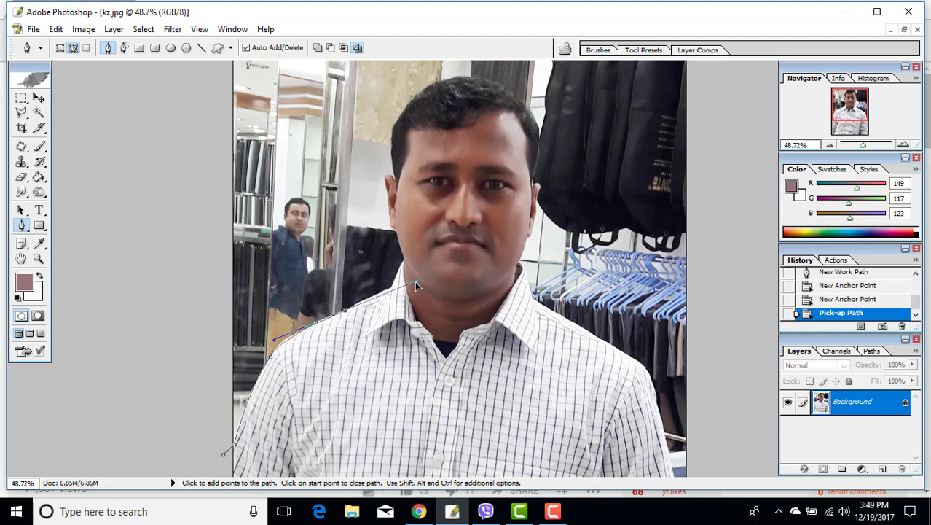
left_click(345, 314)
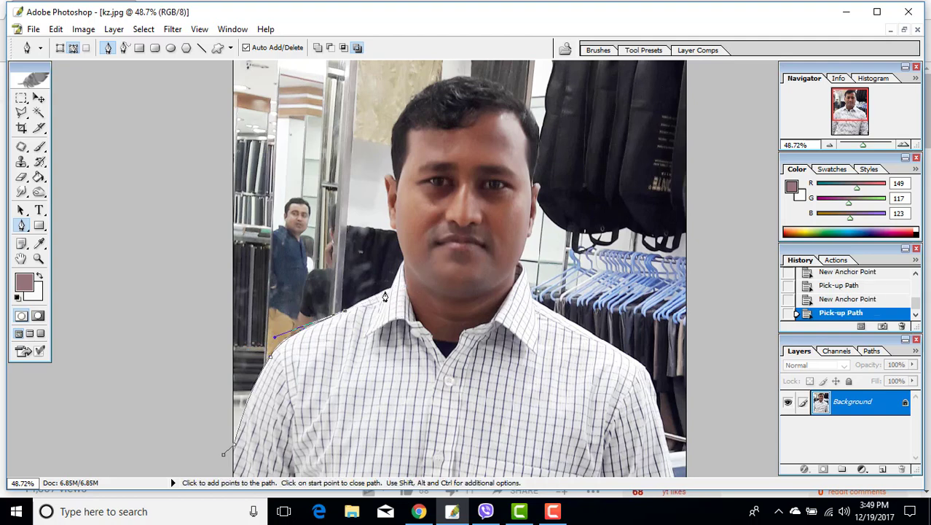
left_click(387, 291)
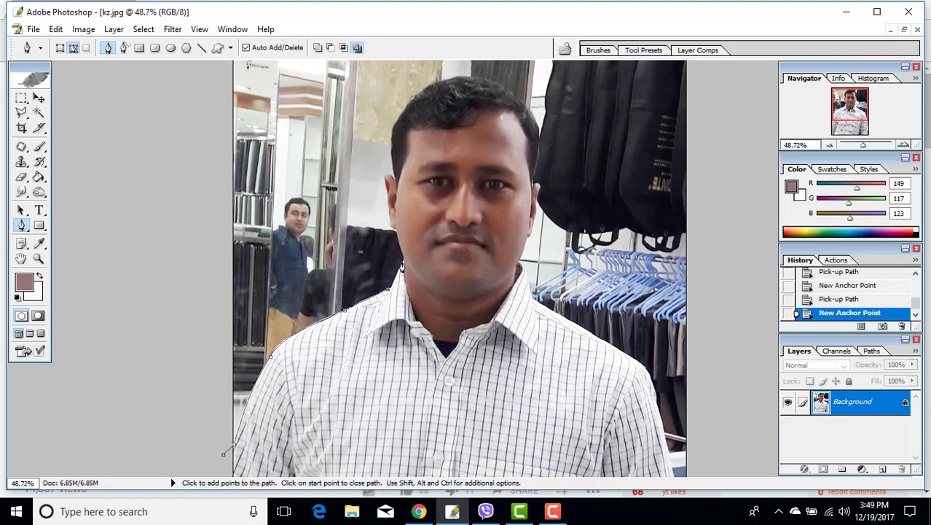
left_click_drag(403, 260, 407, 250)
key("ctrl+z")
left_click(391, 291)
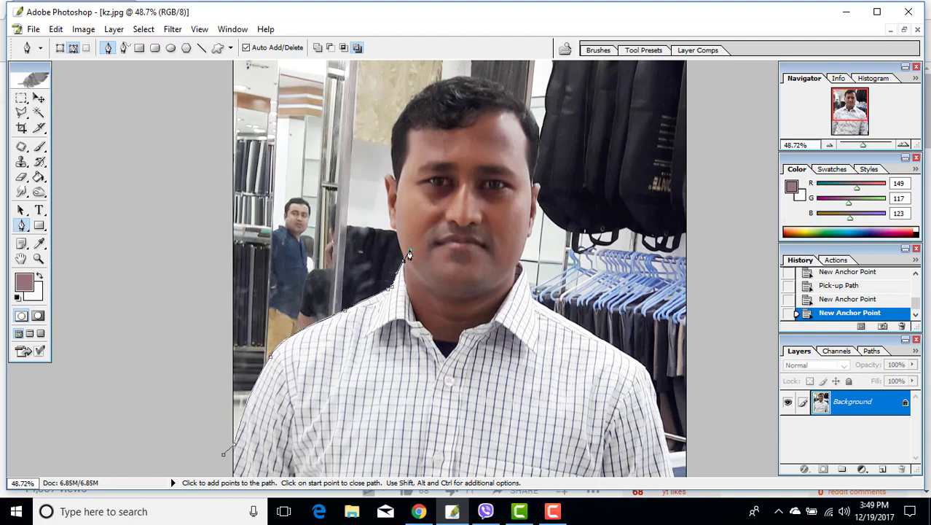
left_click_drag(403, 261, 409, 250)
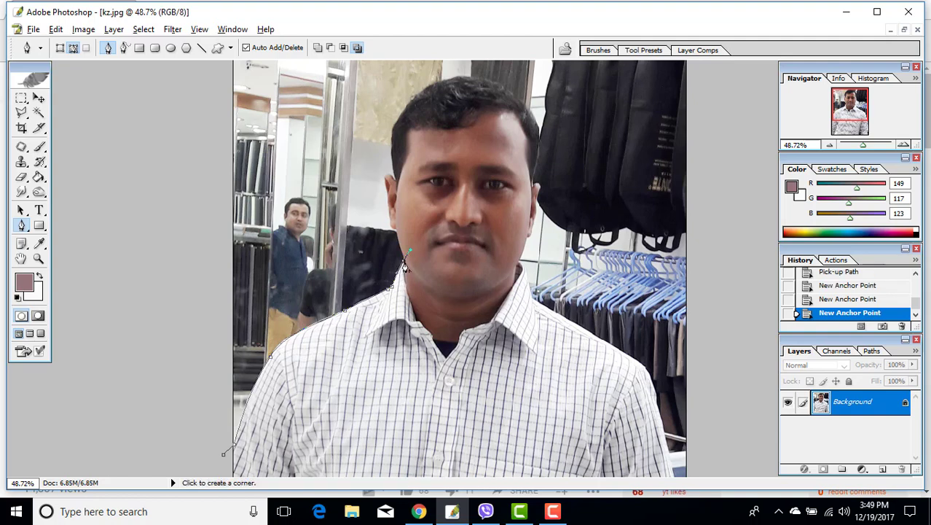
left_click(403, 260, "alt")
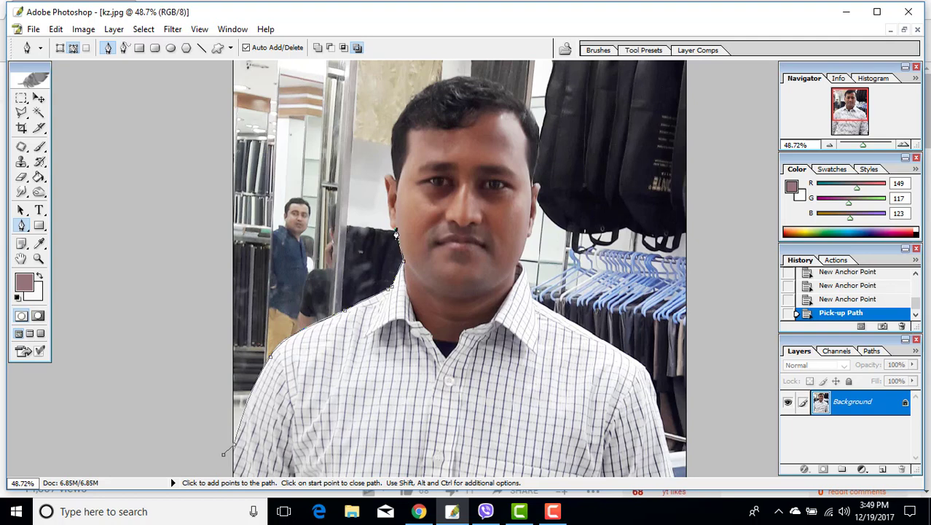
- Add anchors further up the neck toward the jaw, then zoom in on the chin
left_click(396, 219)
key("ctrl+z")
left_click(403, 261)
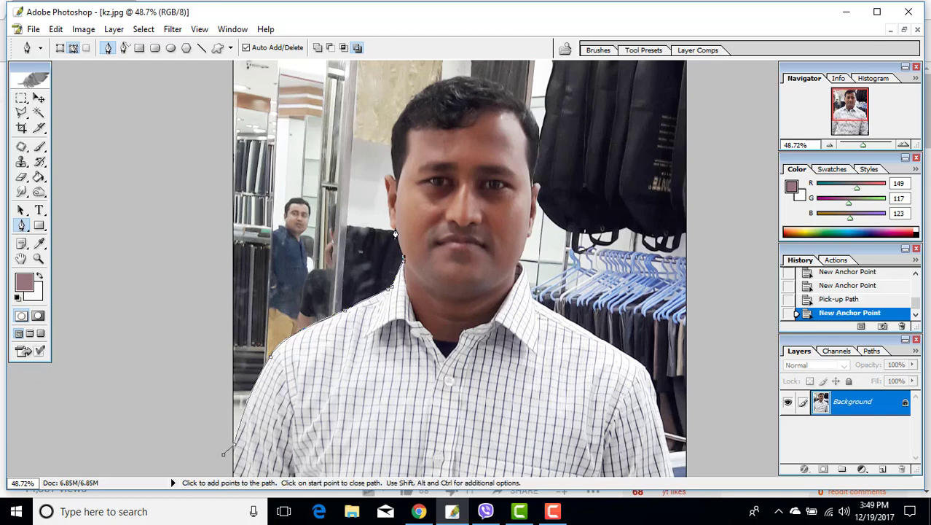
left_click(394, 223)
left_click(395, 230)
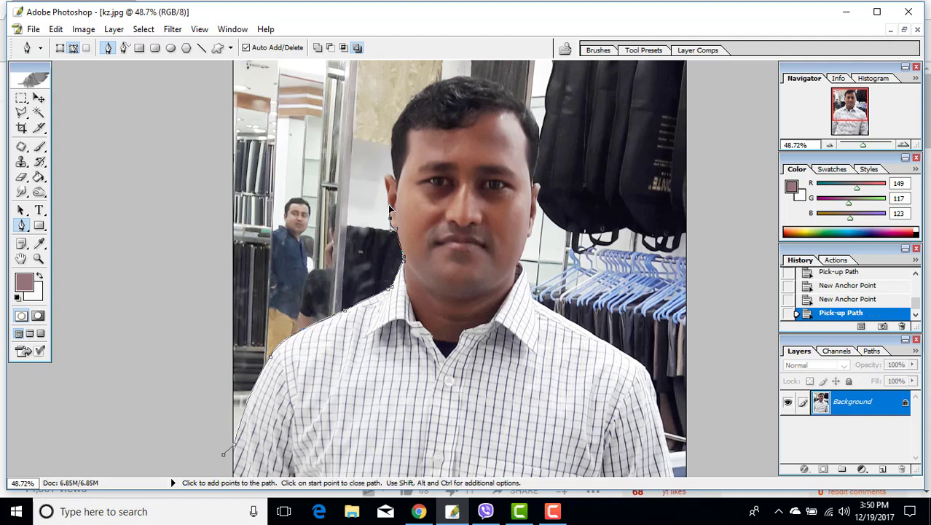
left_click(391, 209)
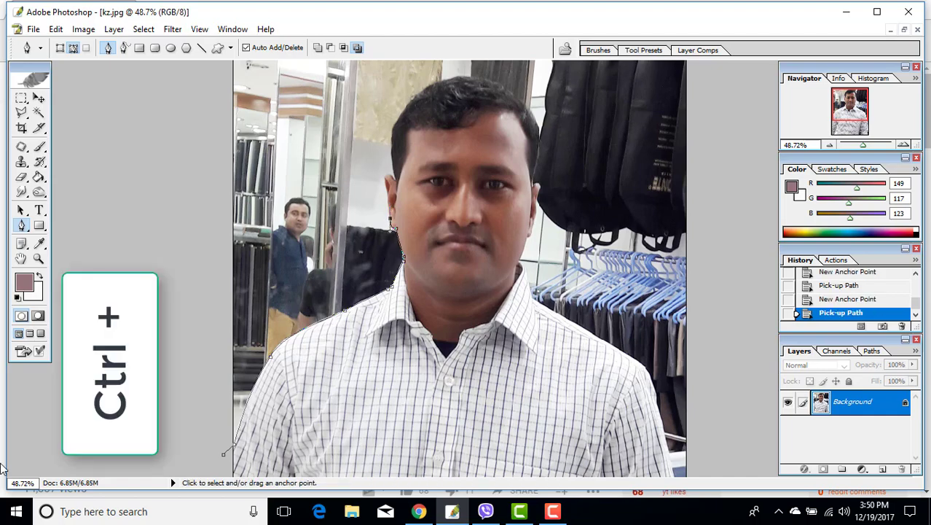
key("ctrl+plus")
key("ctrl+plus")
key("ctrl+plus")
key("ctrl+plus")
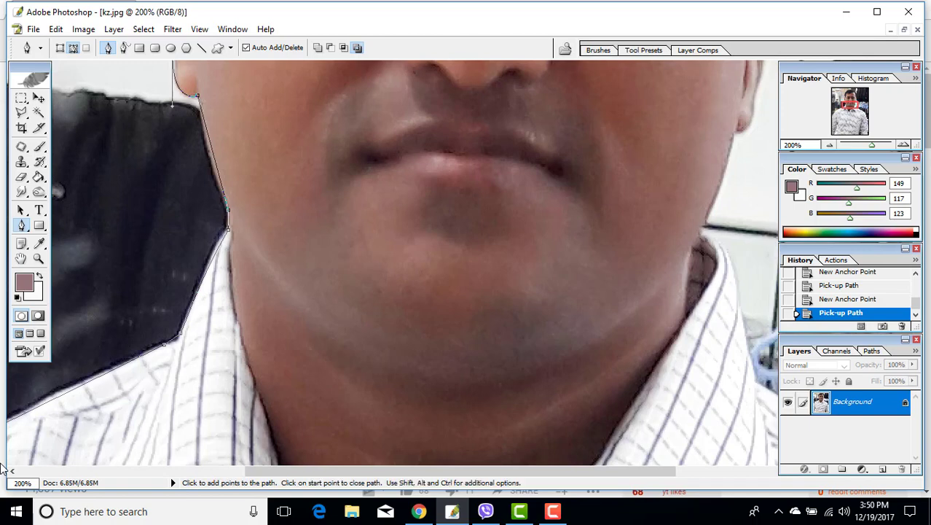
- Step back through path edits and redraw the neck edge with a corner anchor
key("ctrl+alt+z")
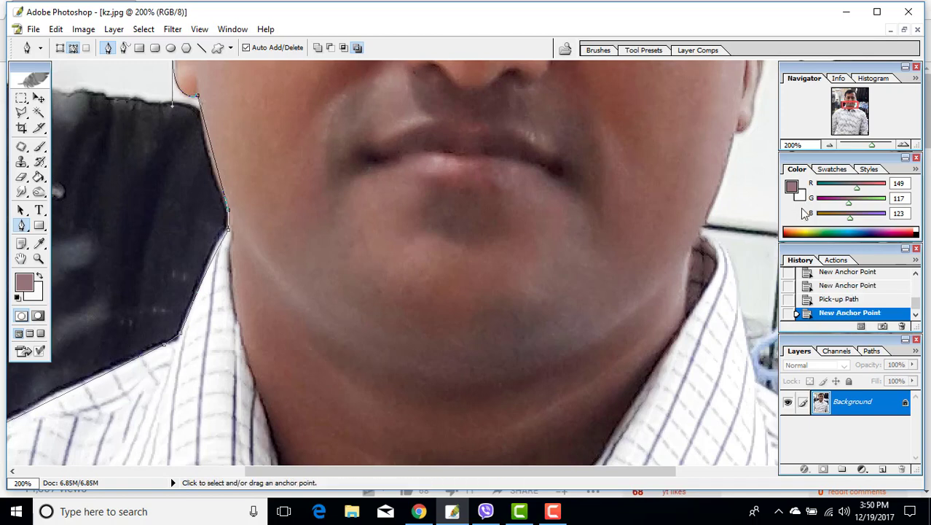
key("ctrl+alt+z")
key("ctrl+alt+z")
key("ctrl+alt+z")
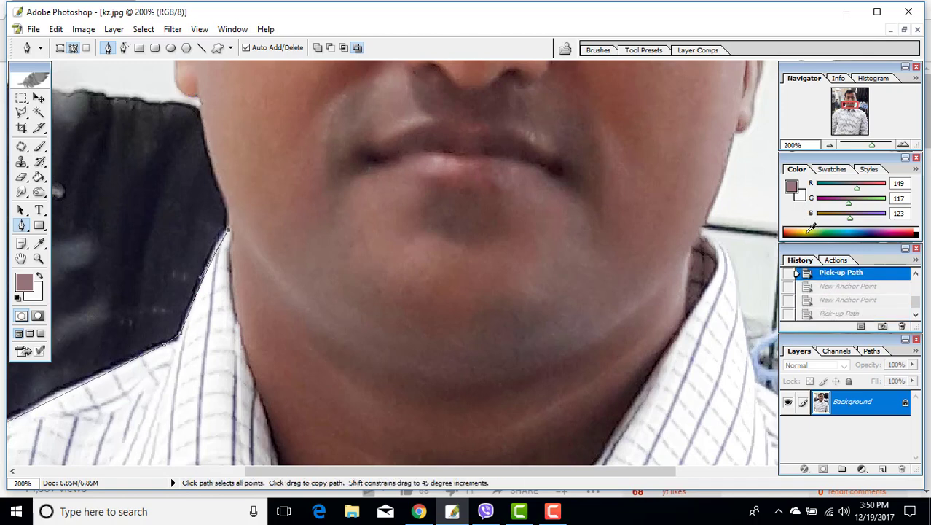
key("ctrl+shift+z")
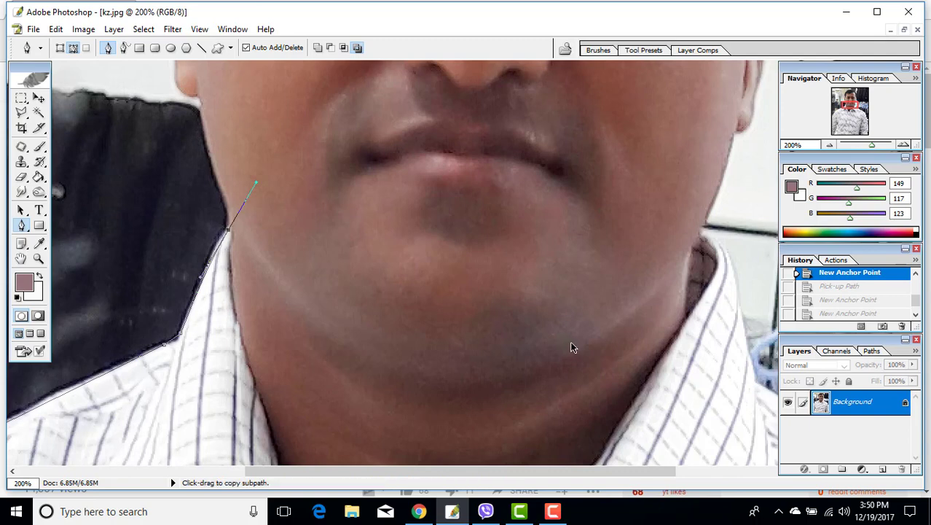
key("ctrl+alt+z")
key("ctrl+alt+z")
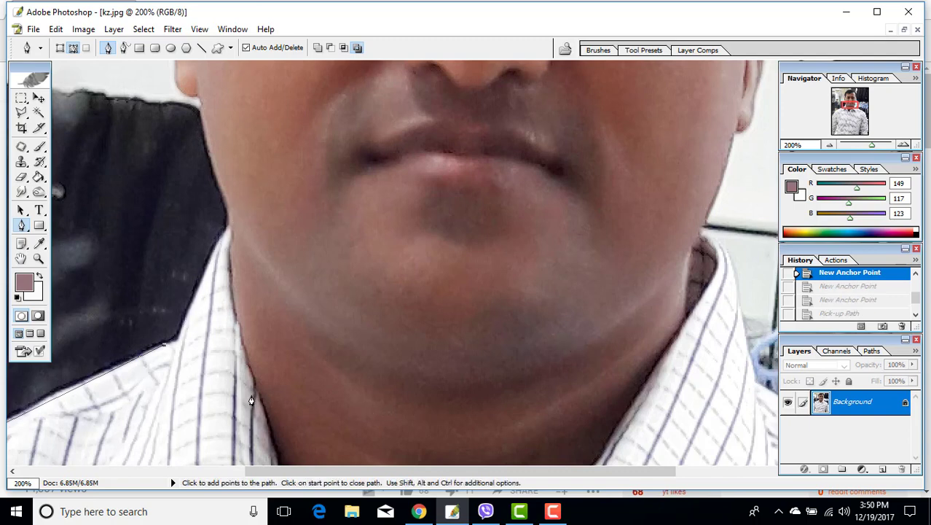
left_click(177, 346)
scroll(219, 347, "up", 1)
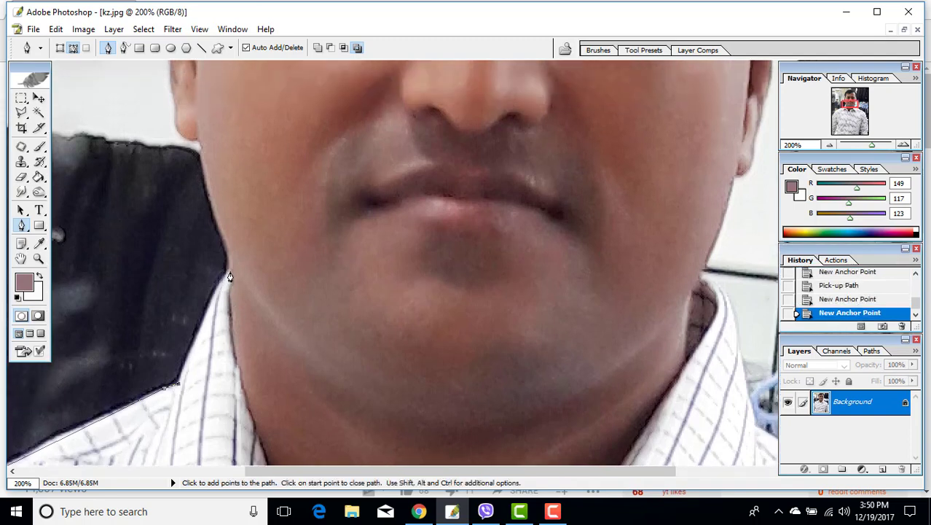
left_click_drag(230, 275, 249, 257)
left_click(230, 276, "alt")
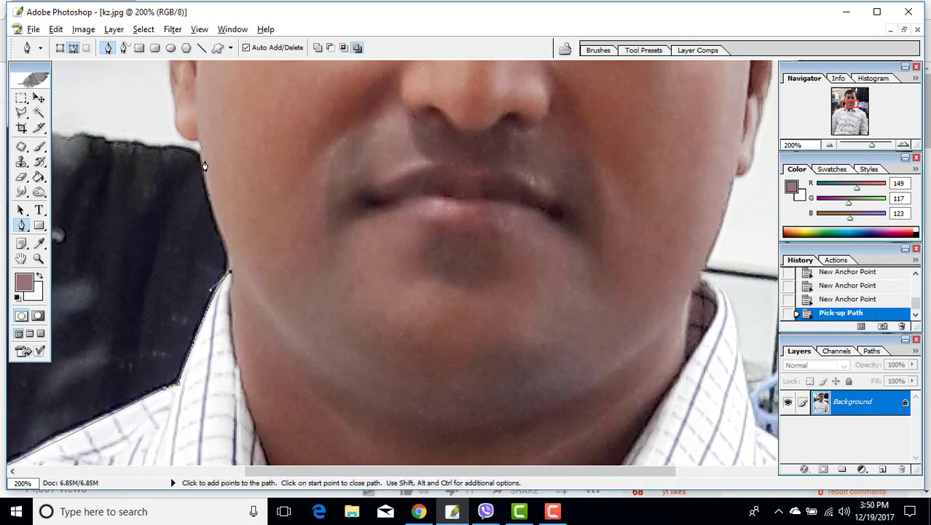
- Add curved corner anchors up the left jawline toward the ear
left_click(188, 135)
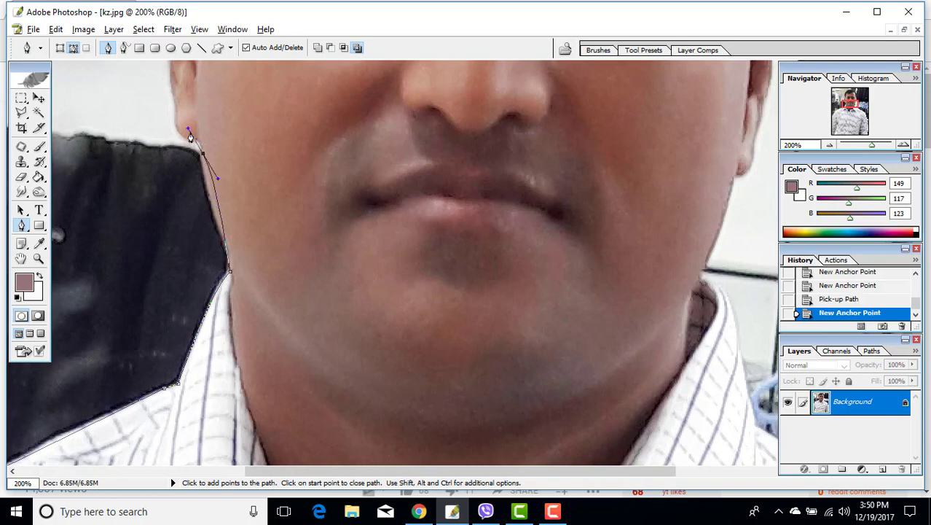
key("ctrl+z")
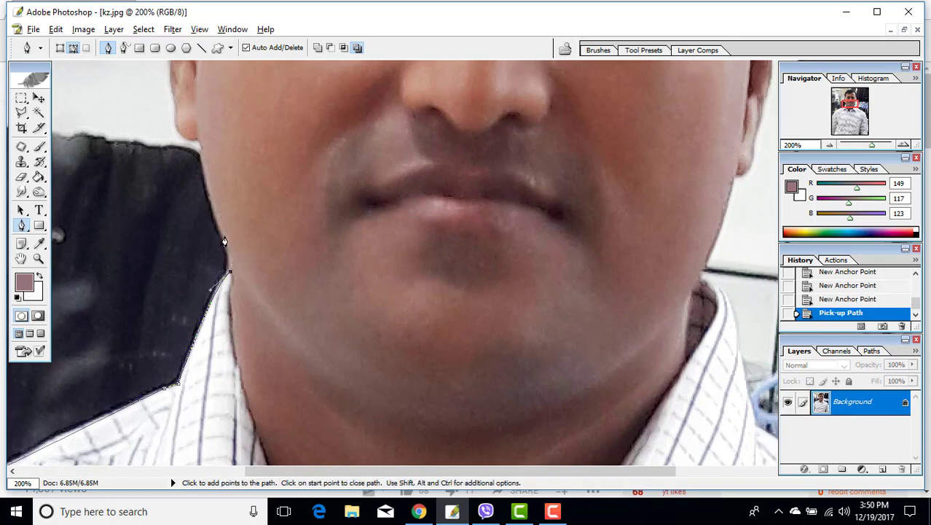
left_click_drag(225, 241, 215, 218)
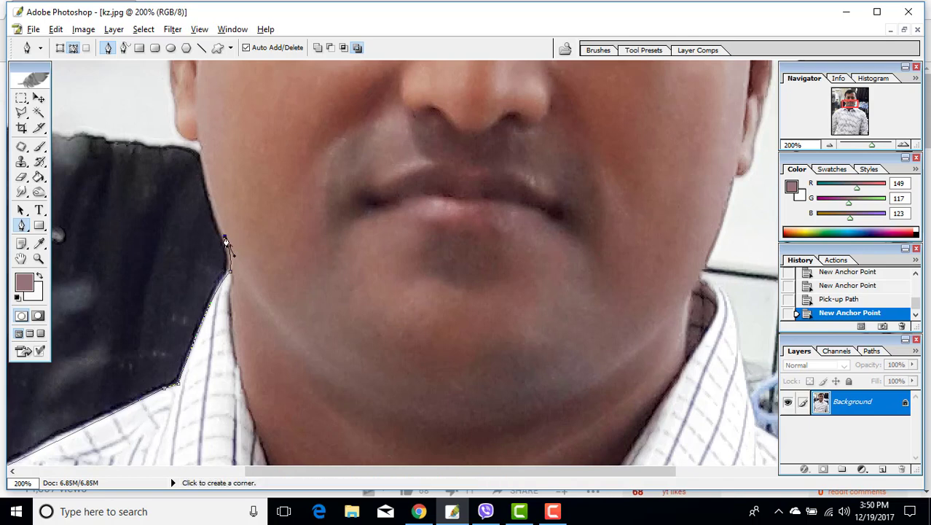
left_click(225, 238)
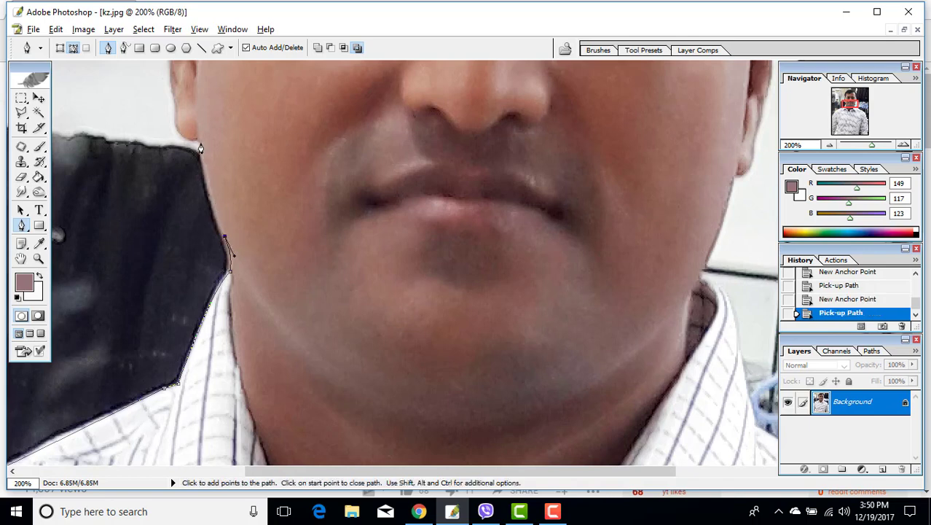
left_click_drag(200, 146, 201, 113)
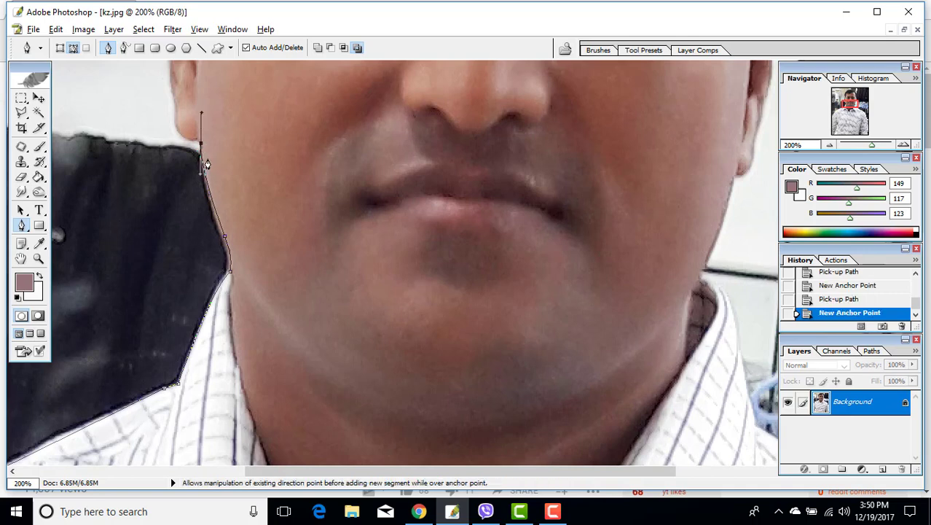
- Place corner anchors below and at the base of the left ear, extending up its edge
left_click(201, 145)
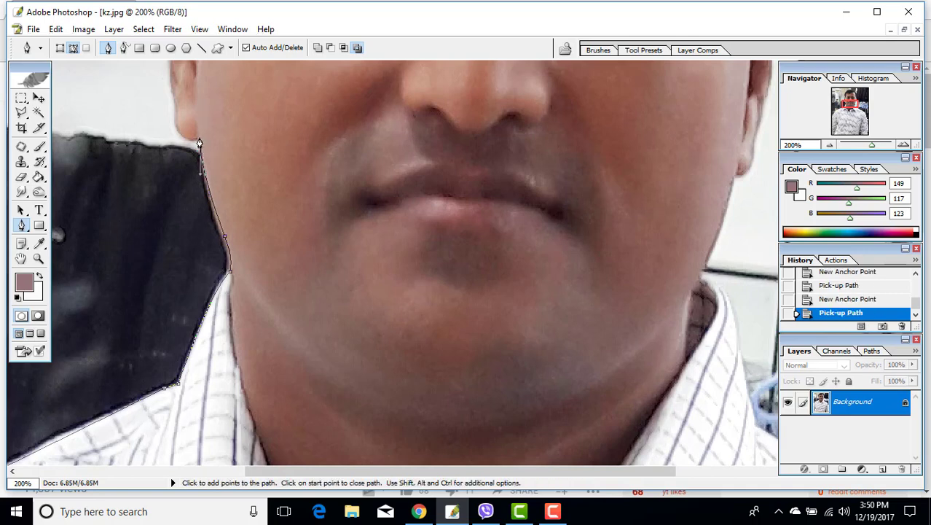
left_click(199, 142)
scroll(223, 181, "up", 1)
scroll(183, 207, "up", 1)
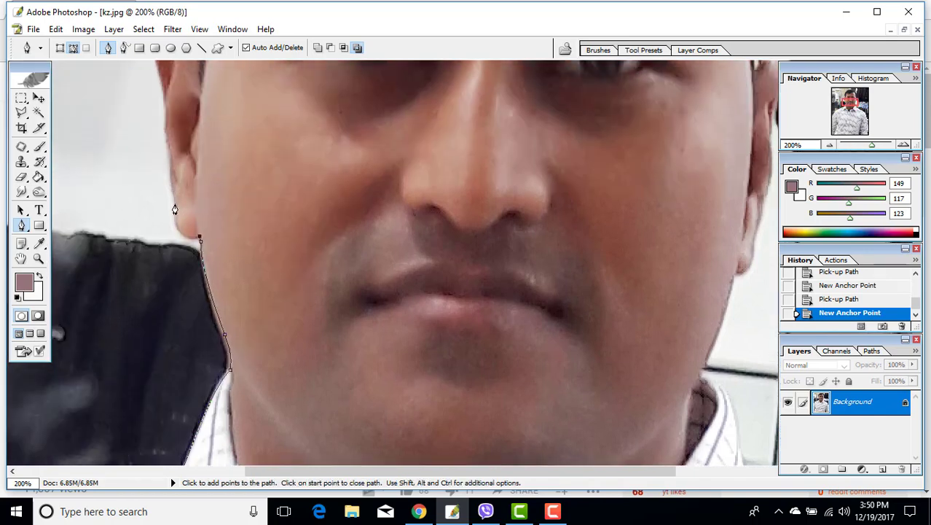
left_click_drag(175, 206, 176, 159)
left_click(175, 205, "alt")
scroll(224, 223, "up", 1)
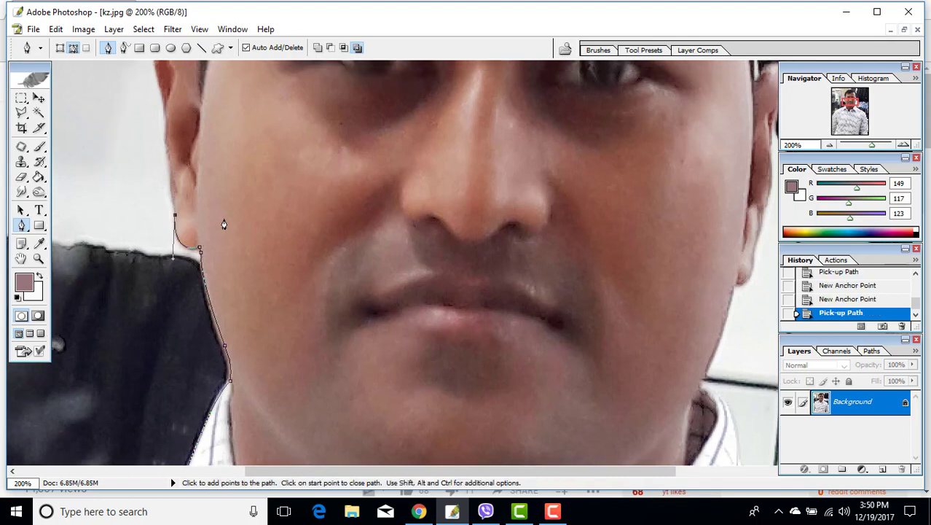
scroll(224, 224, "up", 3)
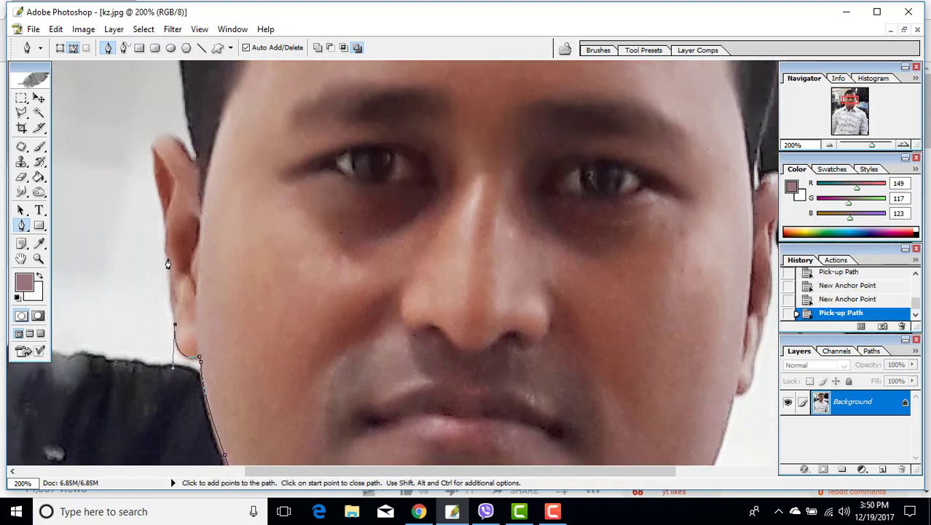
left_click_drag(168, 253, 168, 264)
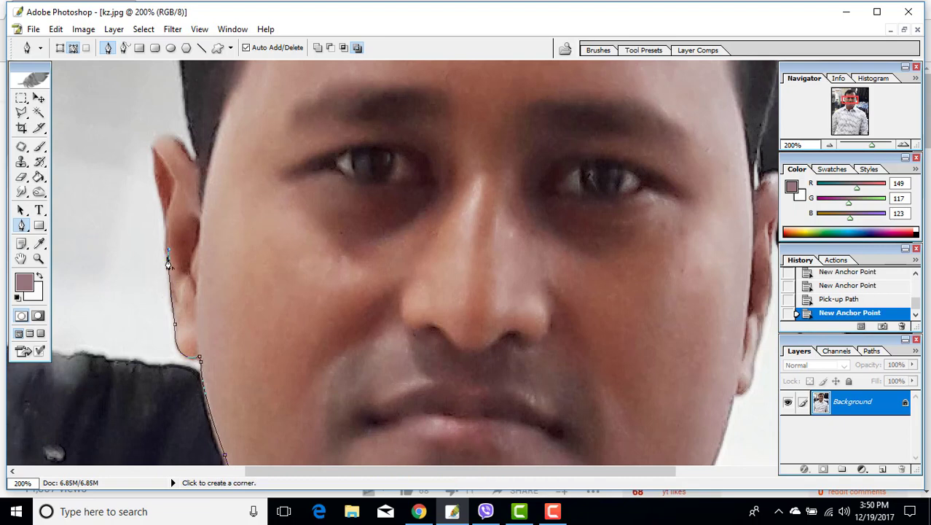
left_click(168, 255, "alt")
- Curve the path around the top of the left ear to where it meets the head
scroll(171, 266, "up", 2)
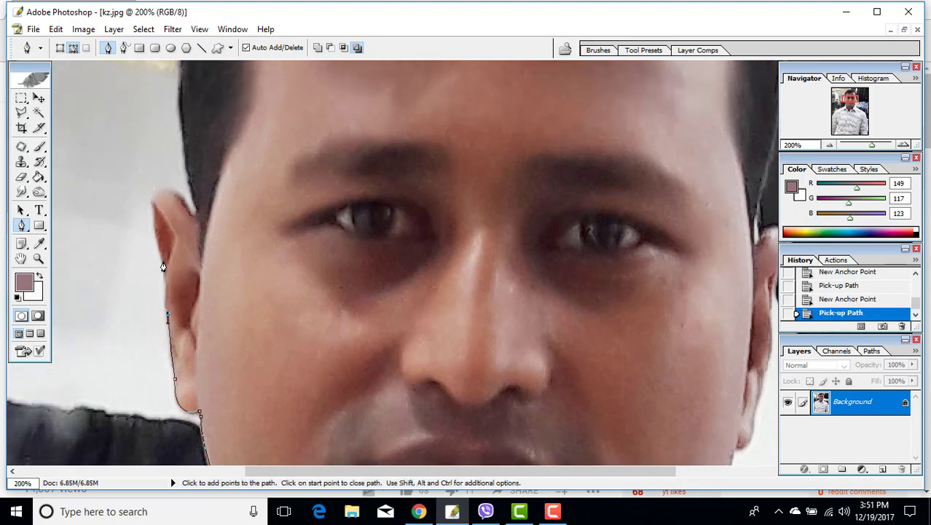
left_click(163, 267)
scroll(163, 266, "up", 2)
scroll(152, 305, "up", 1)
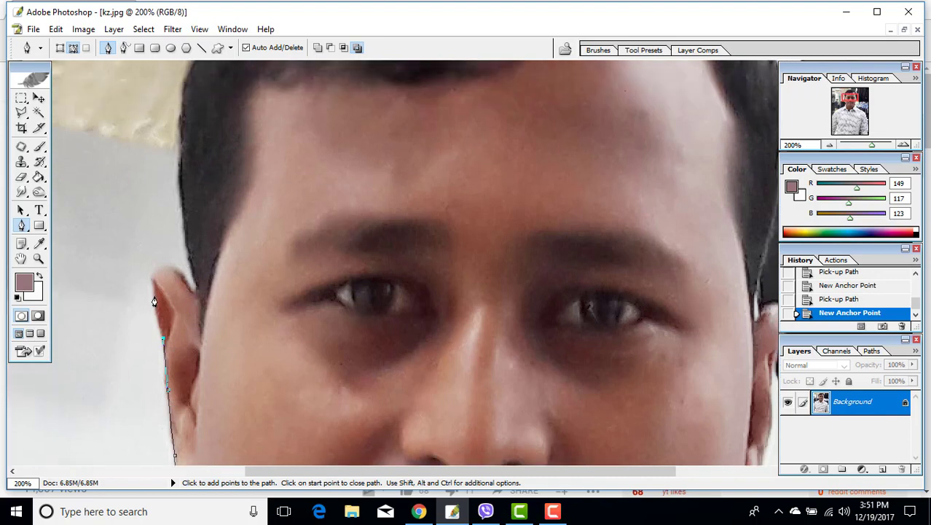
left_click(154, 296)
left_click(153, 297, "alt")
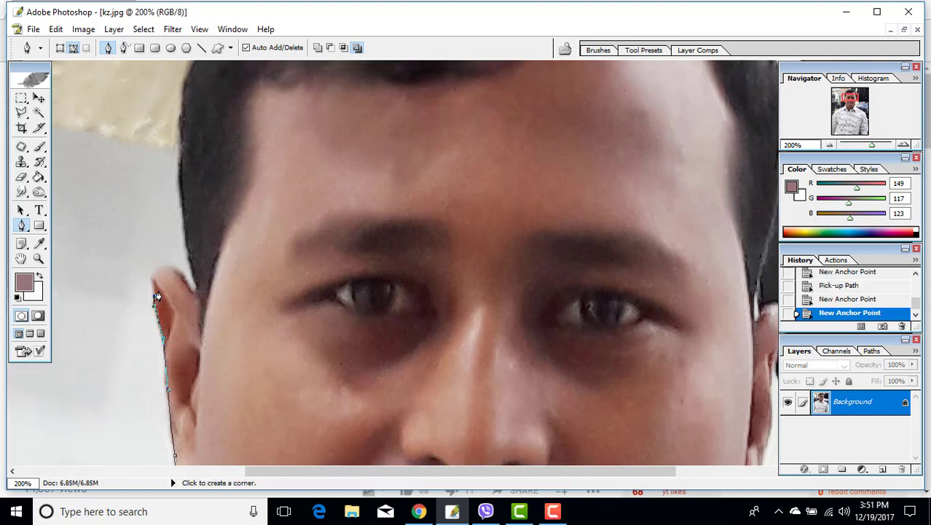
mouse_move(207, 295)
left_mouse_down()
mouse_move(227, 298)
mouse_move(226, 289)
left_mouse_up()
left_click(182, 276, "alt")
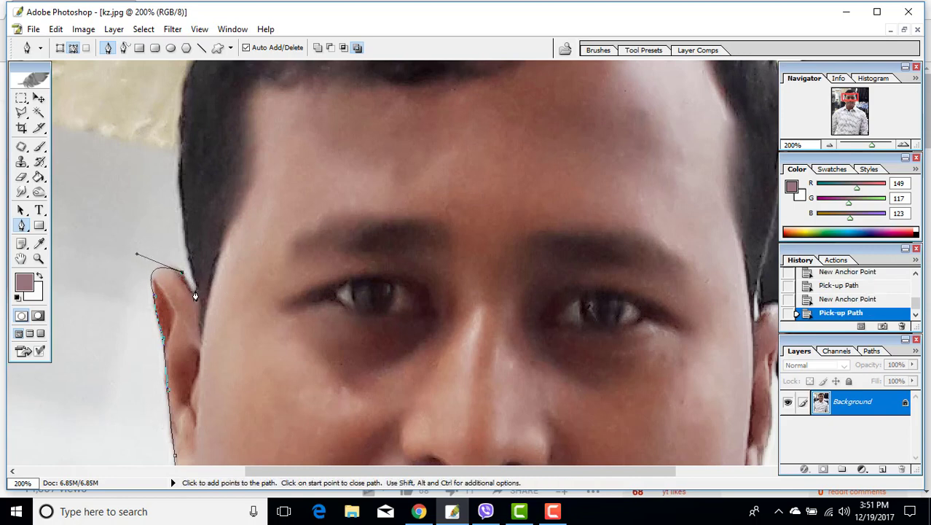
left_click(195, 300)
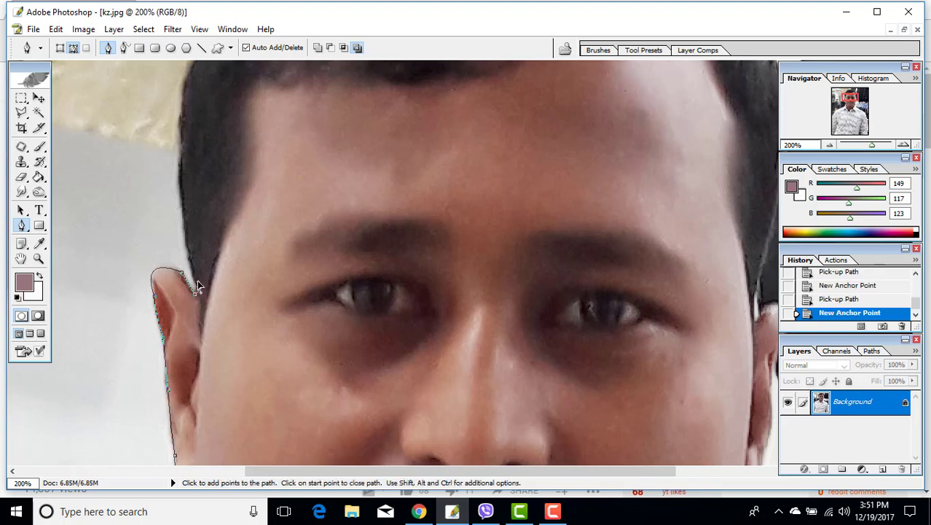
left_click_drag(198, 287, 187, 250)
- Add anchors up the left side of the head along the hair
scroll(204, 237, "up", 2)
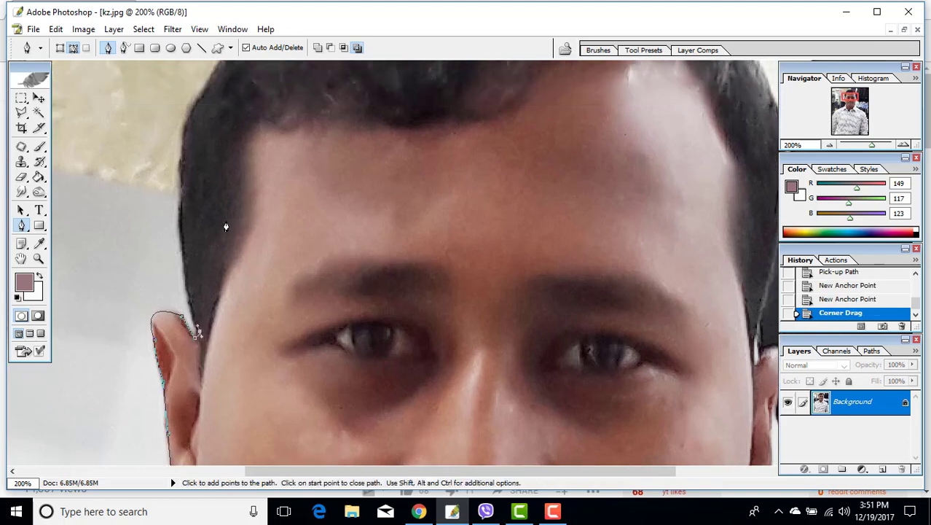
left_click(182, 248)
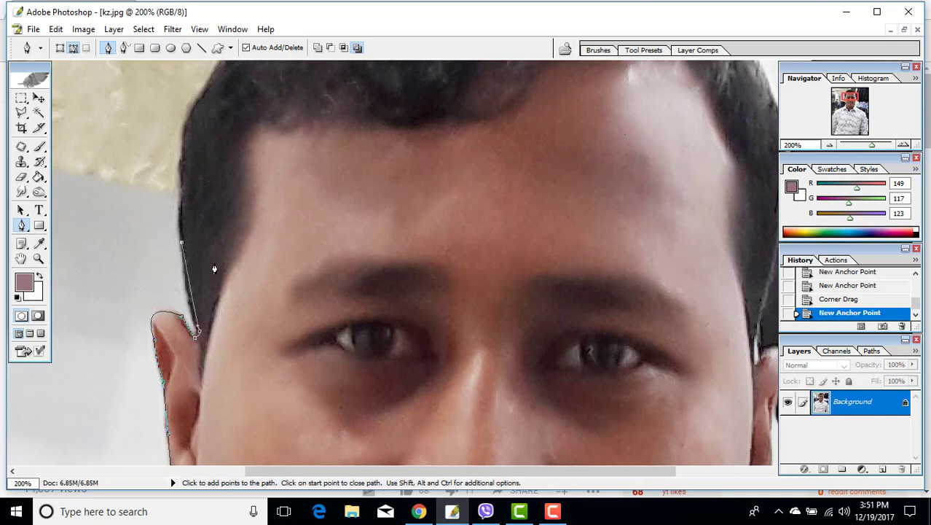
scroll(214, 267, "up", 2)
key("ctrl+z")
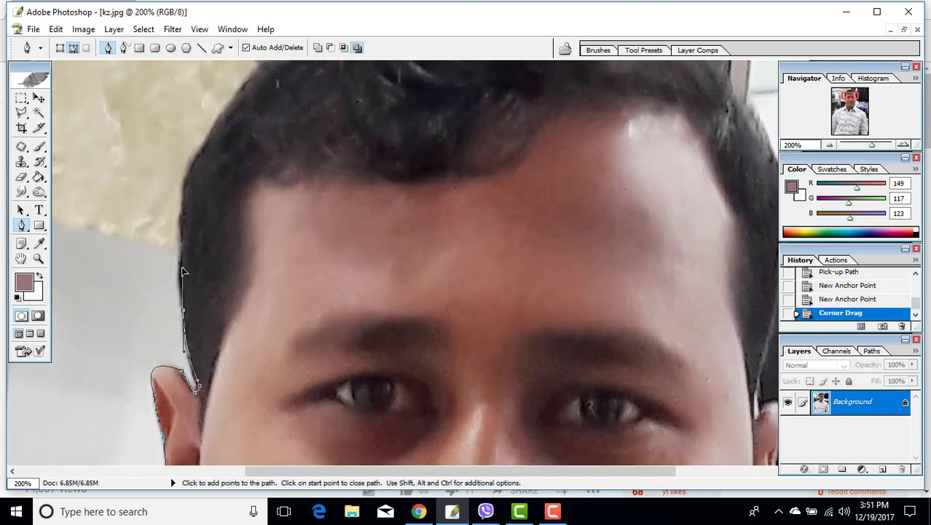
left_click(183, 279)
left_click(183, 312)
scroll(255, 339, "up", 1)
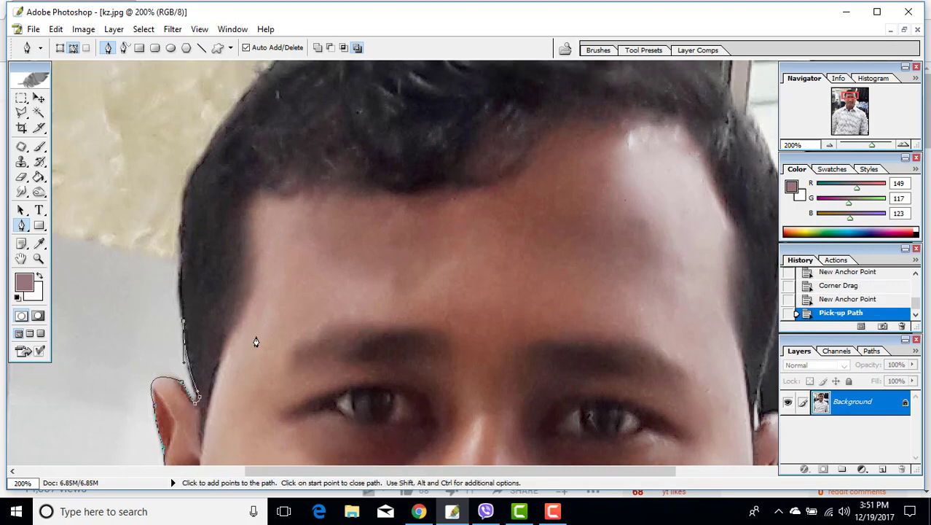
scroll(256, 342, "up", 1)
scroll(256, 341, "up", 1)
scroll(257, 339, "up", 1)
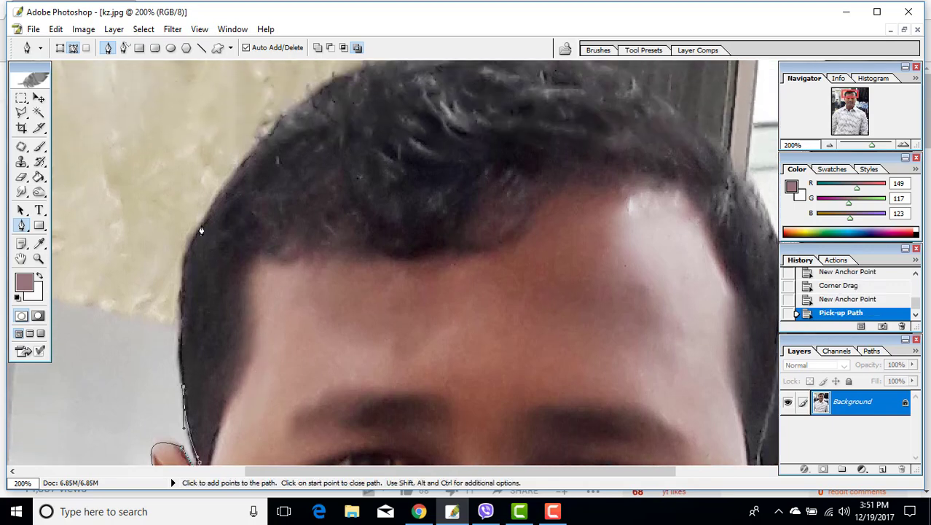
left_click_drag(201, 228, 232, 179)
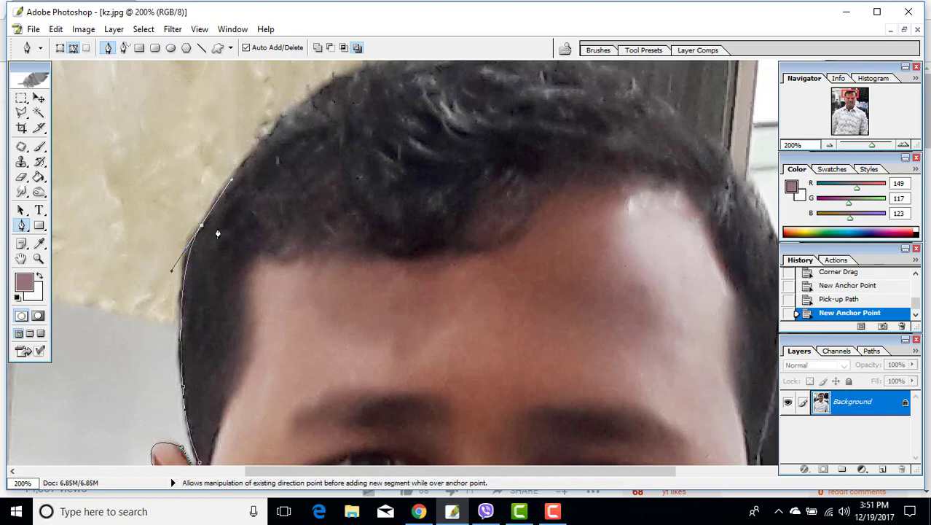
left_click(202, 228)
scroll(387, 323, "up", 2)
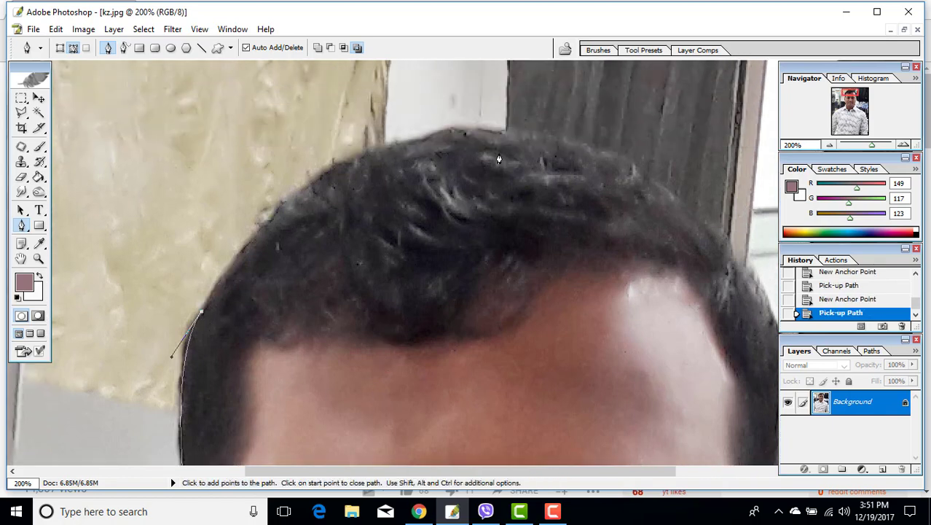
- Curve the path over the top of the hair and onto its right side
left_click_drag(506, 133, 724, 143)
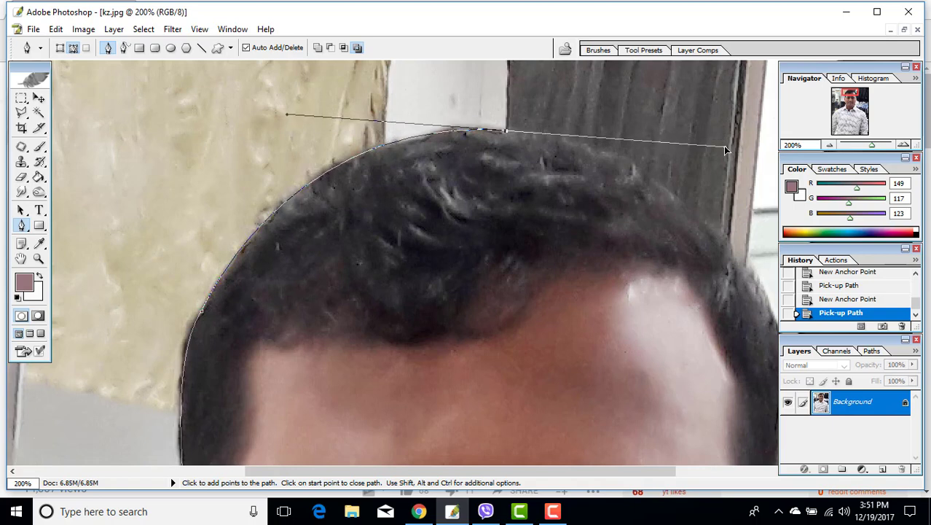
left_click_drag(724, 142, 723, 144)
left_click(506, 132)
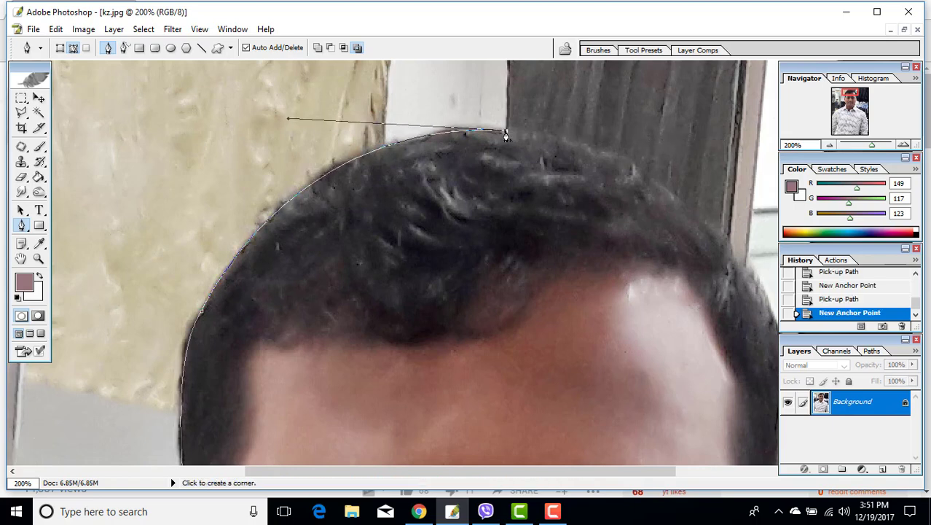
mouse_move(545, 190)
left_mouse_down()
mouse_move(311, 189)
mouse_move(222, 155)
left_mouse_up()
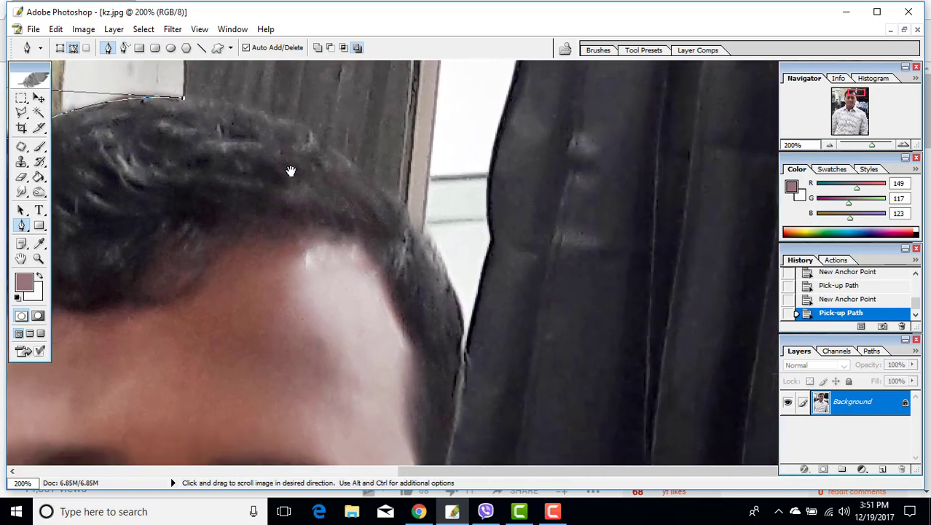
left_click(409, 223)
left_click_drag(410, 226, 457, 336)
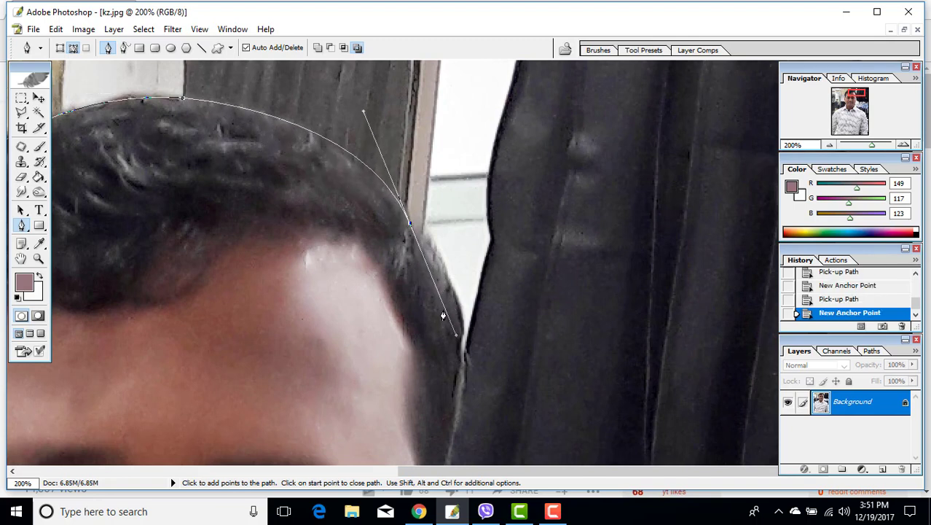
left_click(409, 223, "alt")
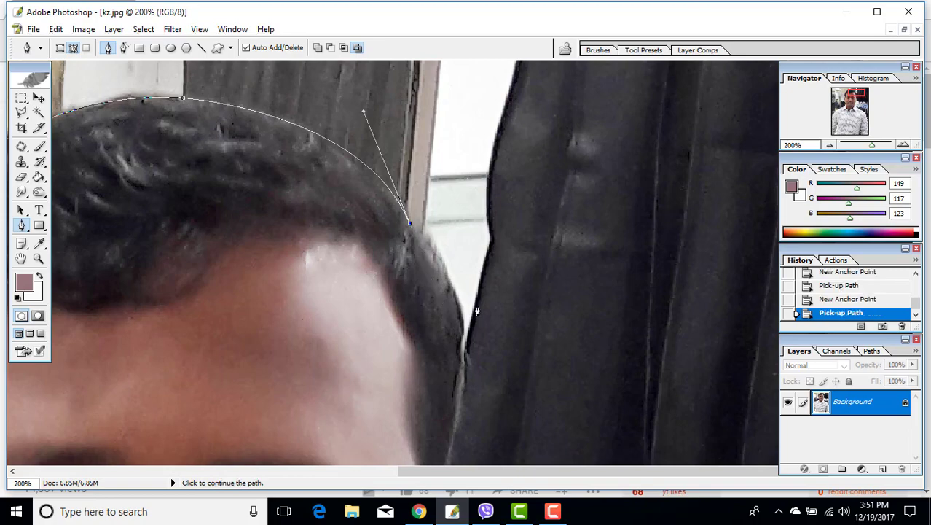
- Continue the path down the right side of the head with curved anchors
scroll(475, 312, "down", 3)
scroll(500, 363, "down", 3)
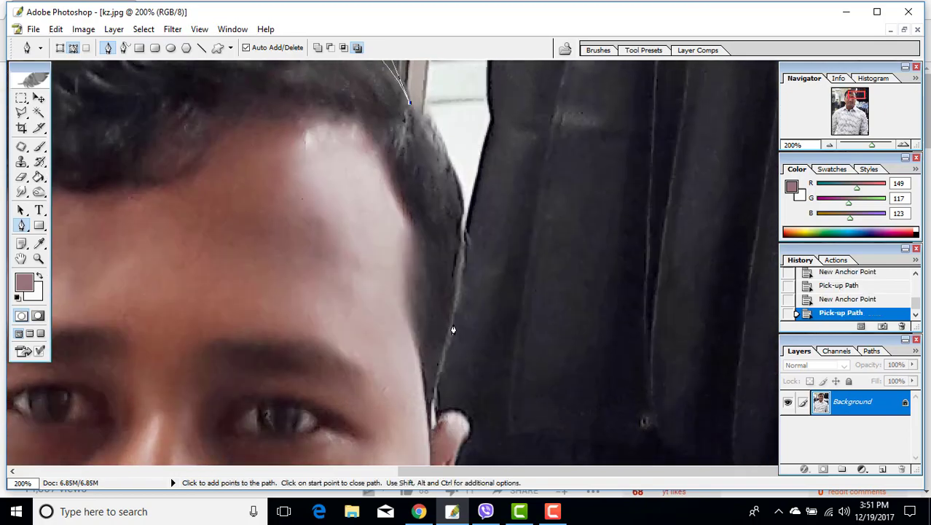
mouse_move(450, 327)
left_mouse_down()
mouse_move(417, 462)
mouse_move(453, 362)
mouse_move(405, 434)
left_mouse_up()
scroll(453, 362, "up", 5)
scroll(423, 459, "down", 4)
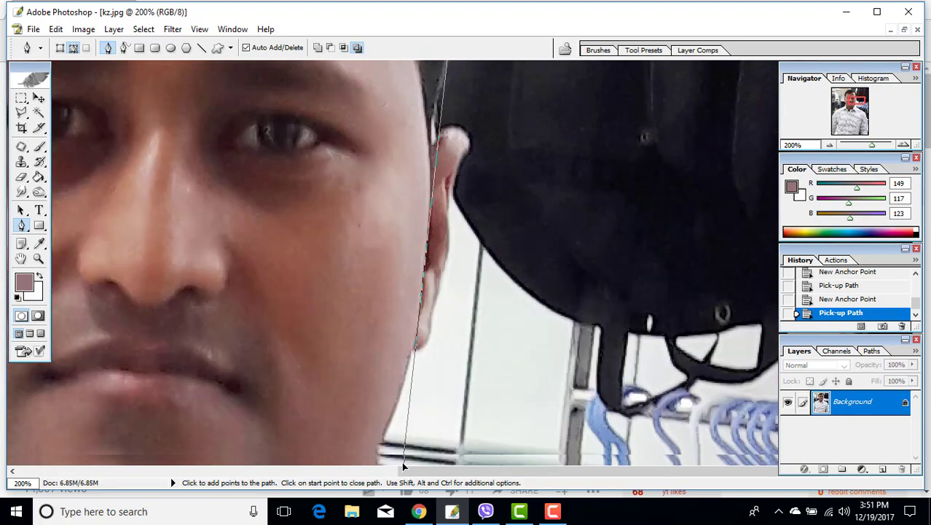
scroll(402, 461, "down", 1)
scroll(389, 416, "up", 3)
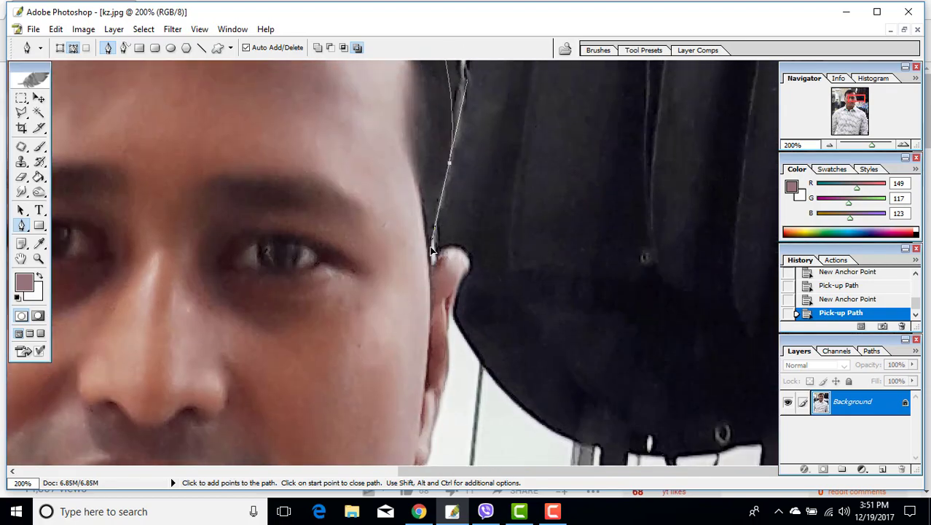
scroll(389, 415, "up", 4)
scroll(388, 415, "down", 5)
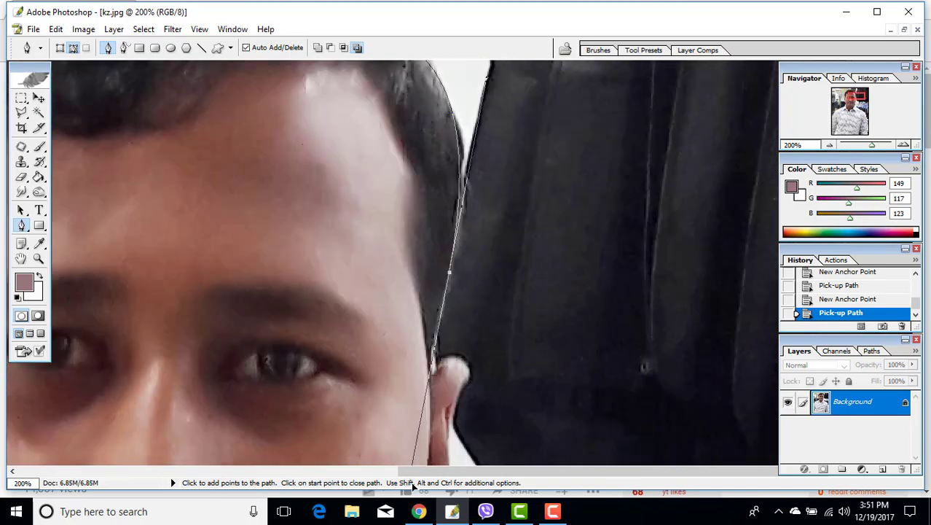
left_click(420, 254)
- Replace the last anchor with a curved corner point down the head's right side and anchors at the ear
key("ctrl+minus")
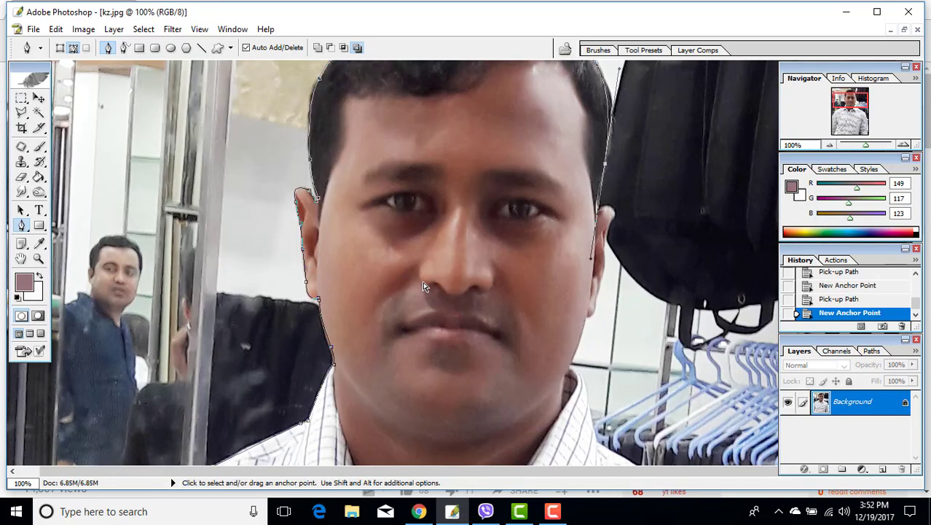
scroll(726, 277, "up", 4)
scroll(617, 296, "up", 1)
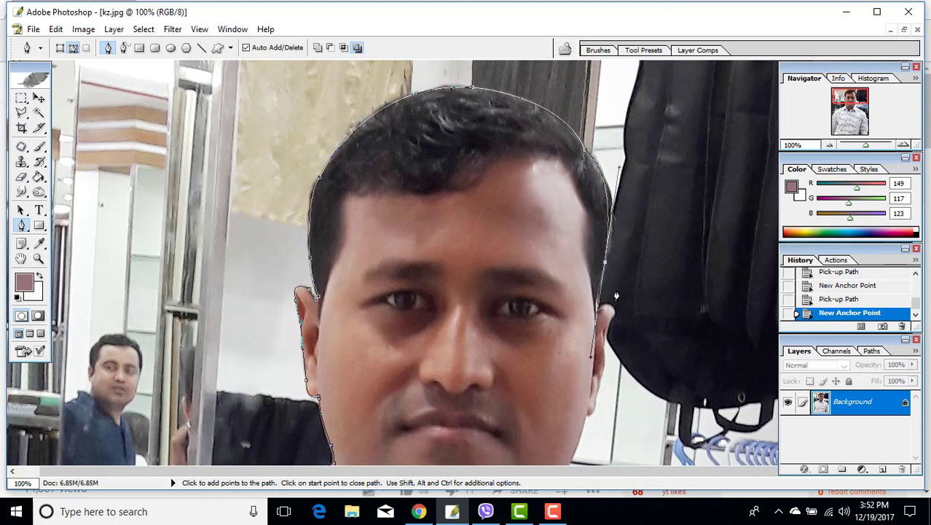
key("ctrl+z")
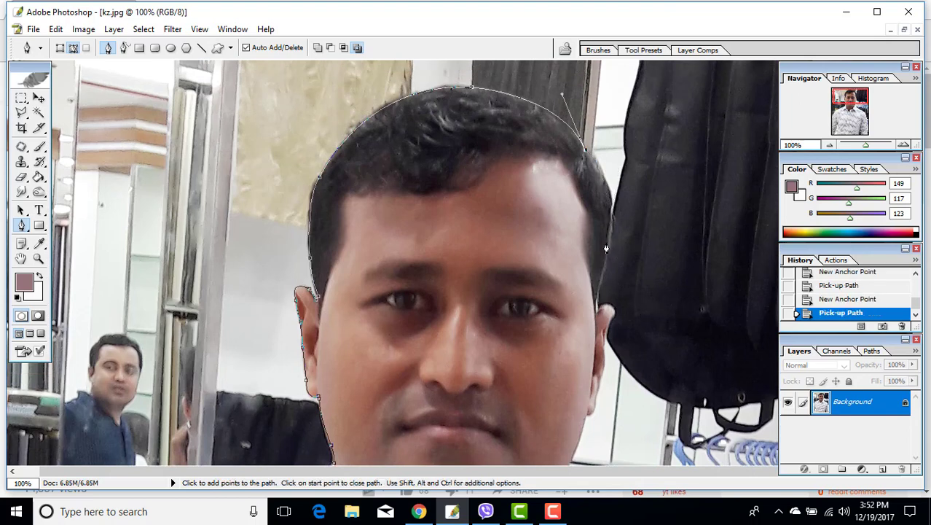
left_click_drag(606, 252, 593, 334)
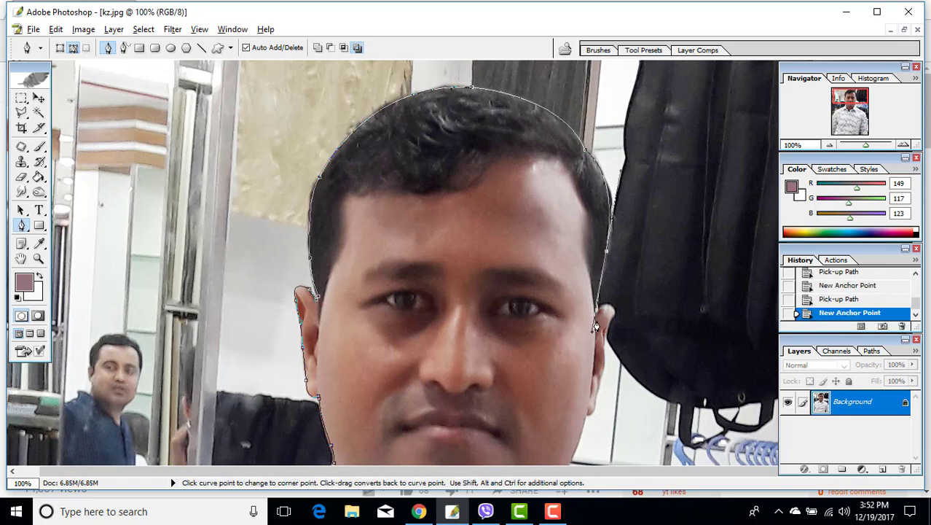
left_click(606, 251, "alt")
scroll(618, 345, "down", 2)
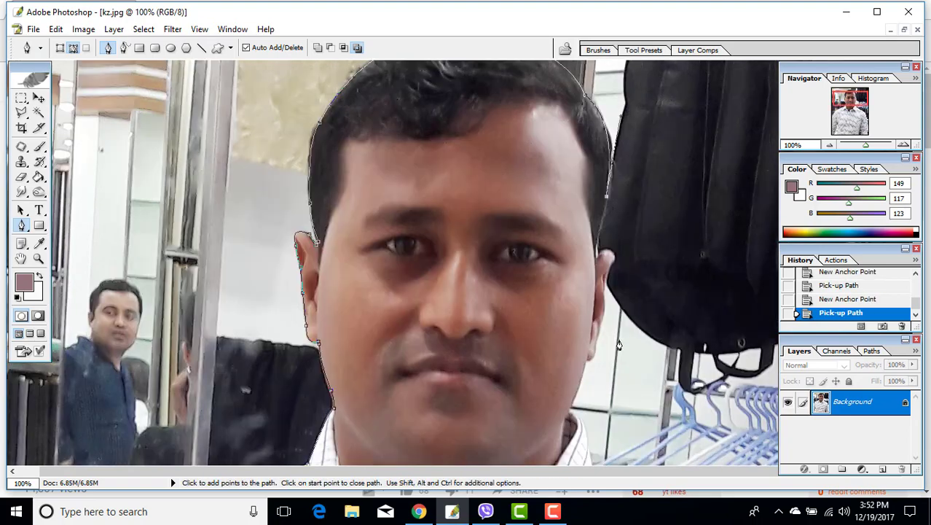
left_click(596, 259)
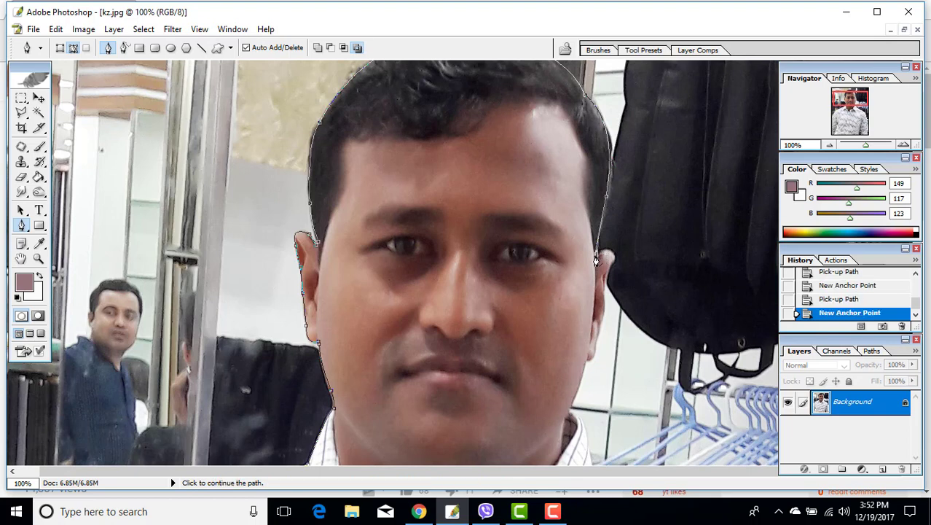
scroll(627, 334, "down", 1)
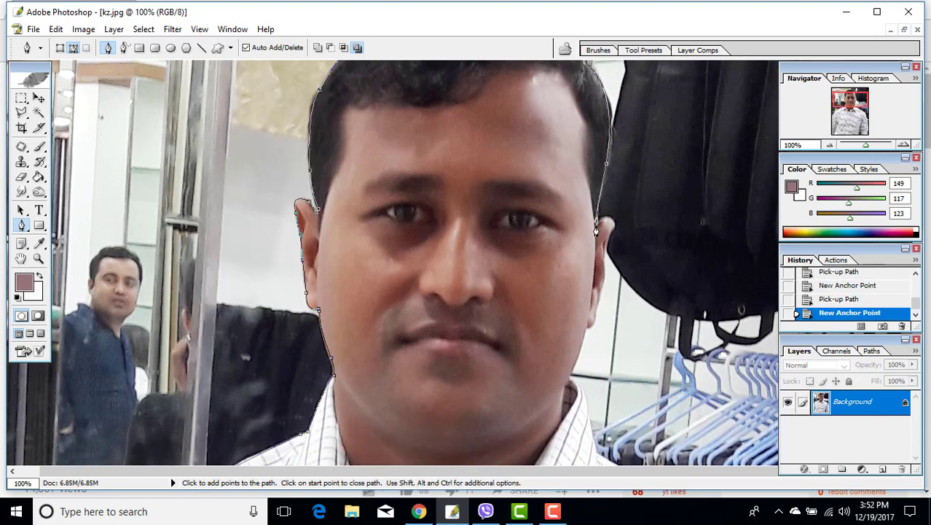
left_click(598, 235)
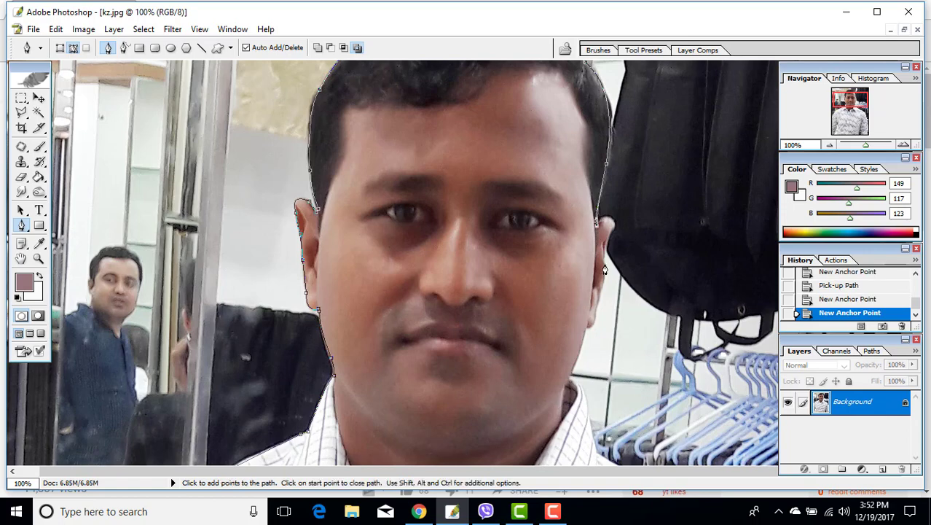
key("ctrl+plus")
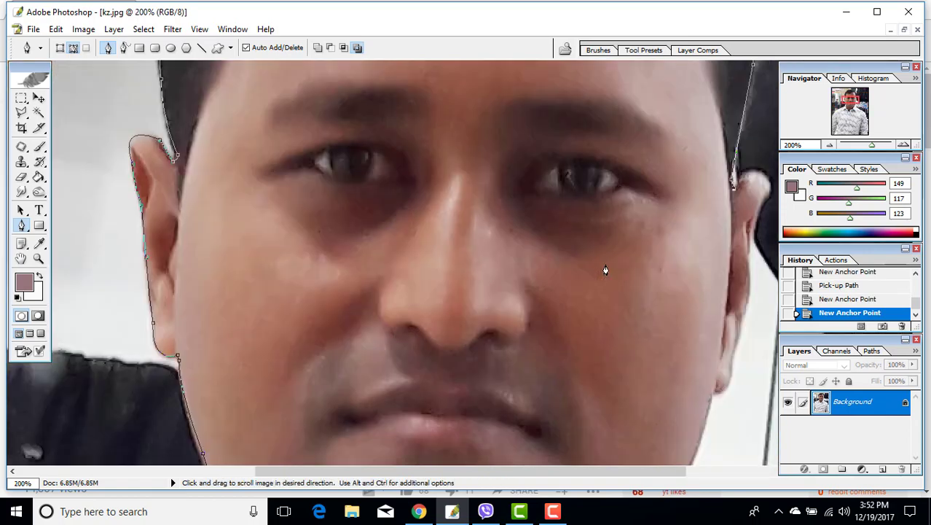
- Pan to the right ear and curve the path over its top with a corner anchor
mouse_move(606, 270)
left_mouse_down()
mouse_move(307, 328)
mouse_move(313, 321)
left_mouse_up()
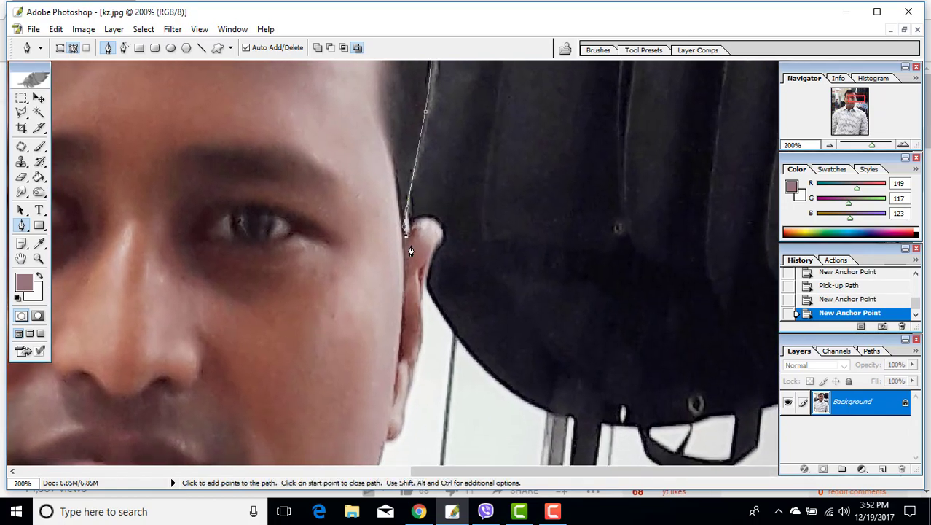
left_click_drag(439, 236, 432, 295)
key("ctrl+z")
left_click_drag(441, 243, 449, 285)
left_click_drag(450, 284, 452, 280)
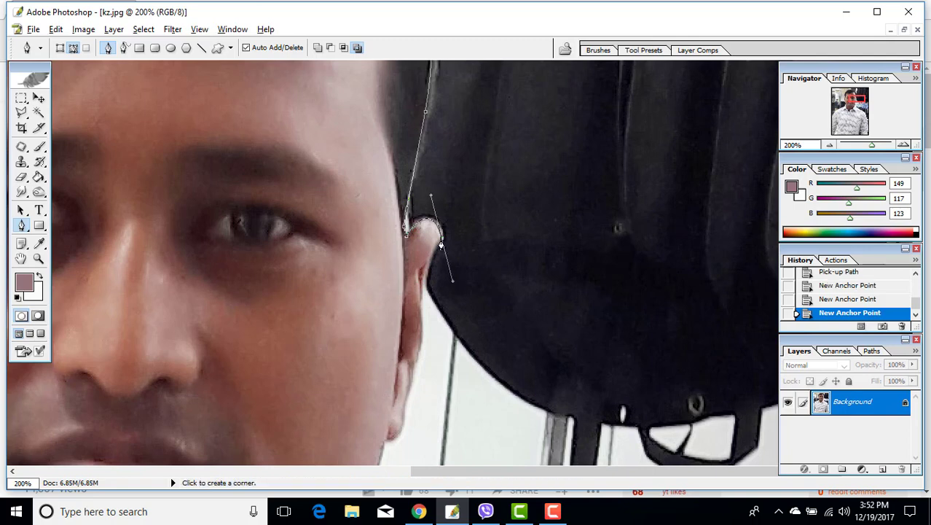
left_click(442, 239)
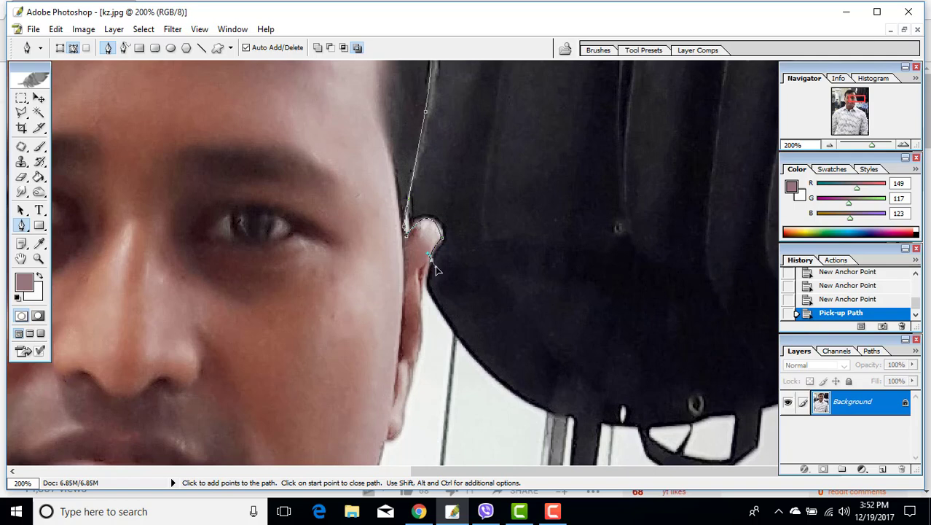
- Trace down the back of the right ear to the earlobe with corner anchors
left_click(431, 255)
left_click(422, 299)
left_click(422, 300)
scroll(493, 386, "down", 2)
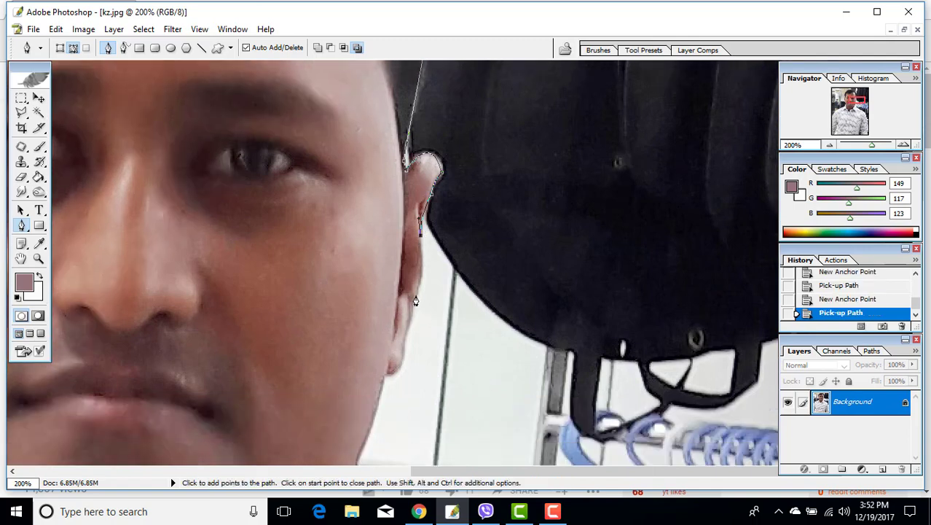
left_click_drag(416, 299, 403, 312)
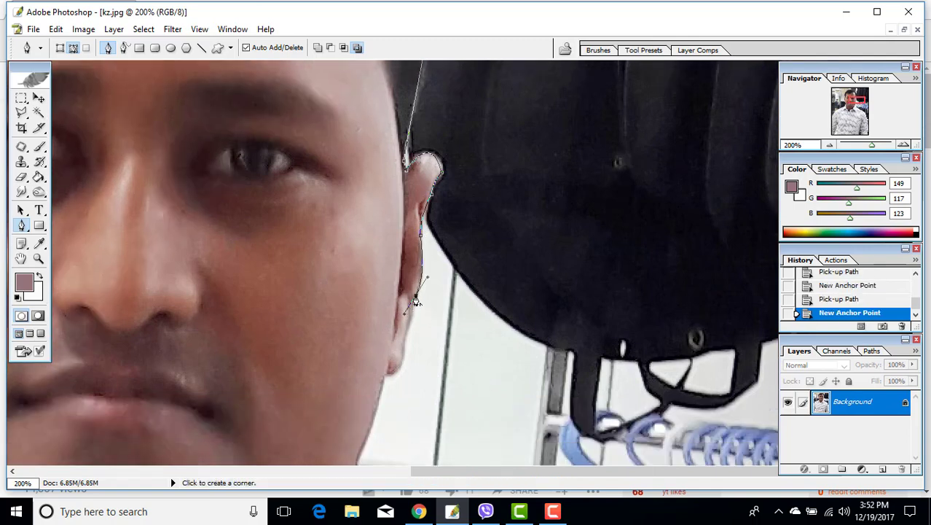
left_click(416, 300)
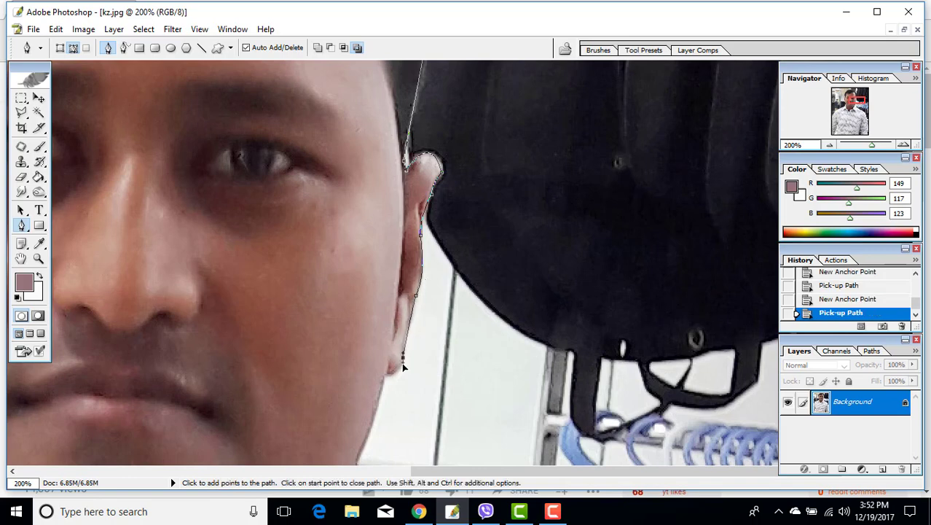
left_click(402, 364)
left_click_drag(387, 377, 384, 365)
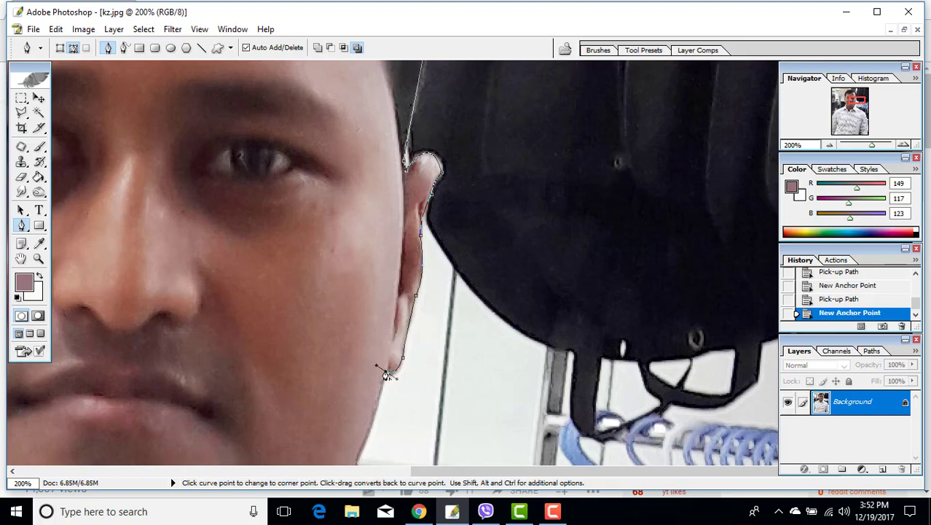
scroll(394, 368, "down", 5)
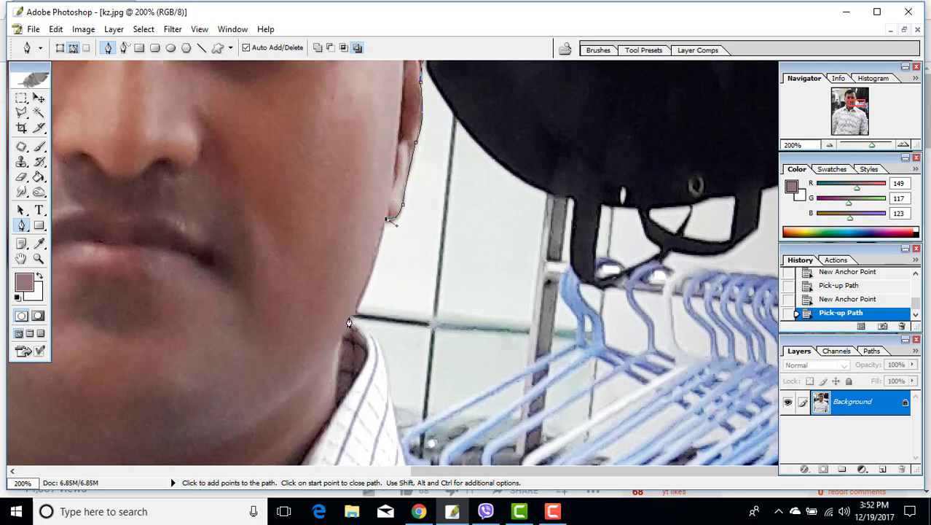
- Trace the path from the jaw down the neck and along the collar edge with corner anchors
left_click_drag(349, 318, 327, 348)
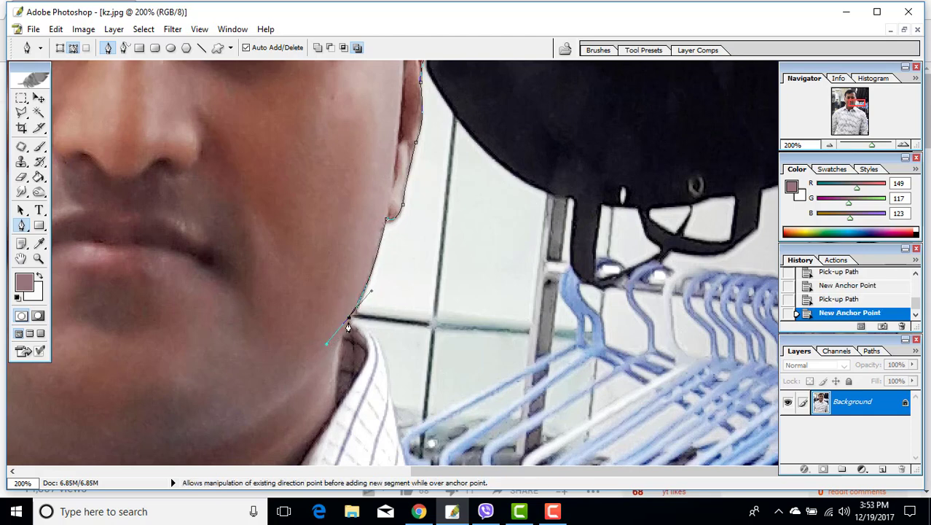
left_click(350, 317)
scroll(380, 359, "down", 3)
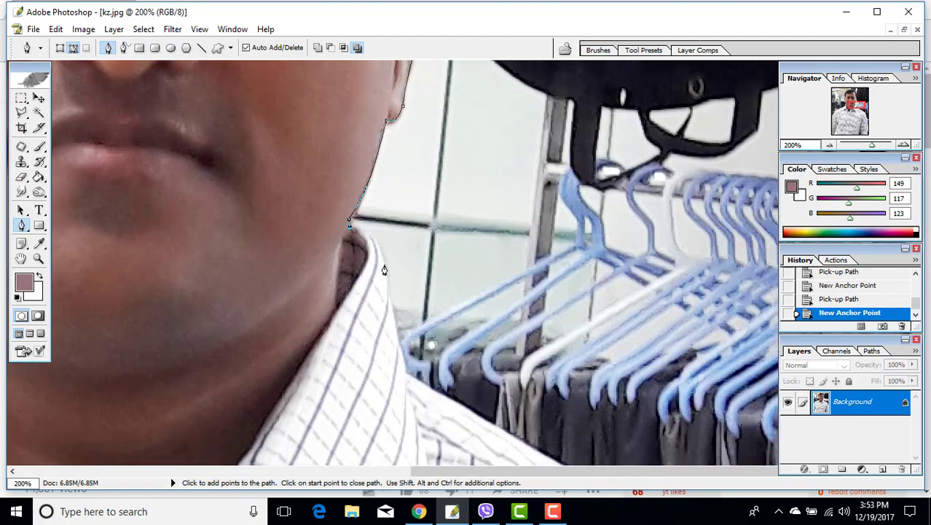
left_click_drag(385, 265, 390, 306)
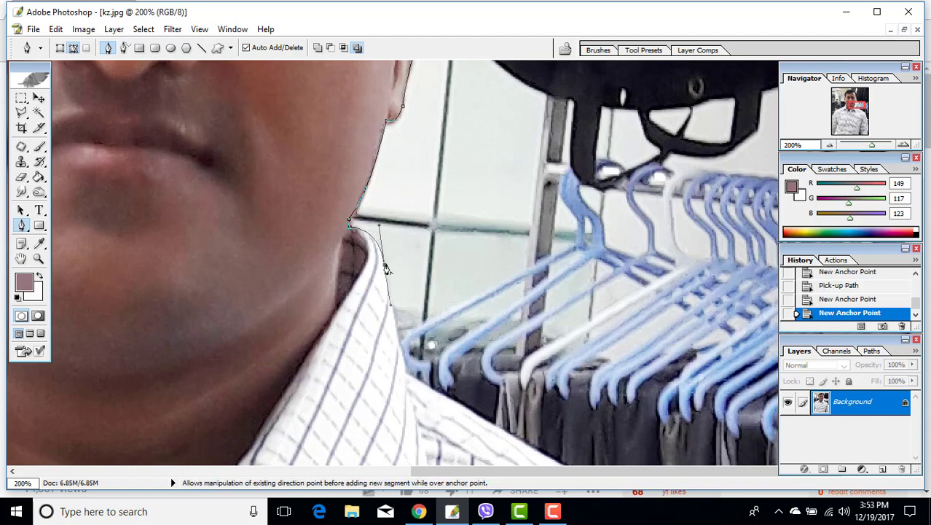
left_click(385, 265)
scroll(420, 309, "down", 2)
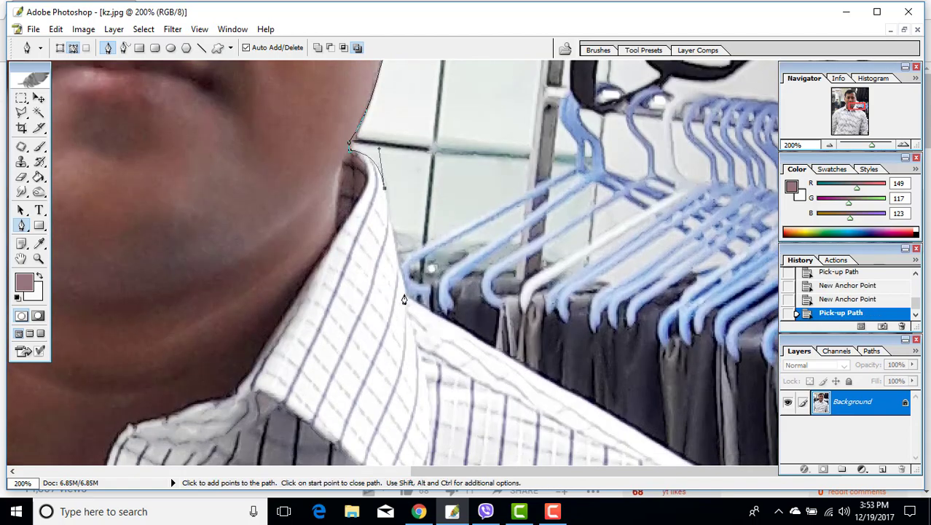
left_click_drag(404, 300, 410, 317)
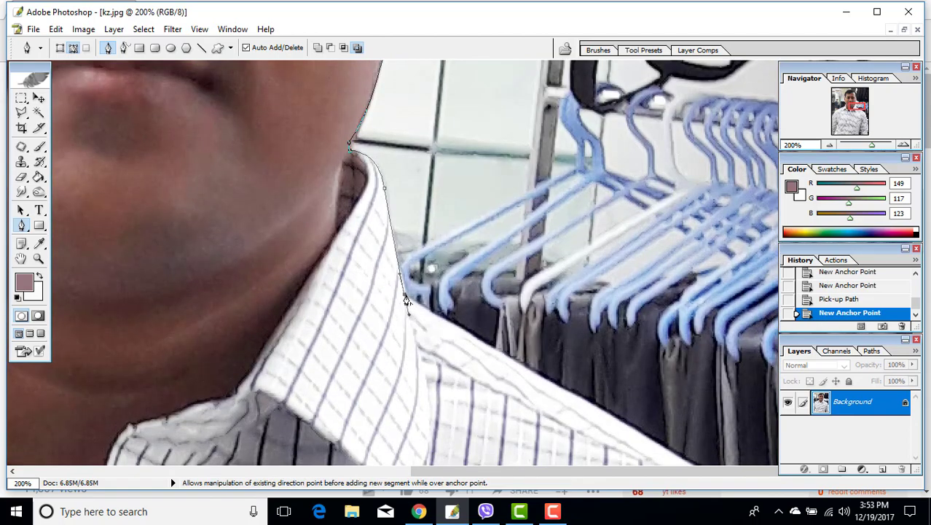
left_click(405, 295, "alt")
scroll(410, 313, "down", 3)
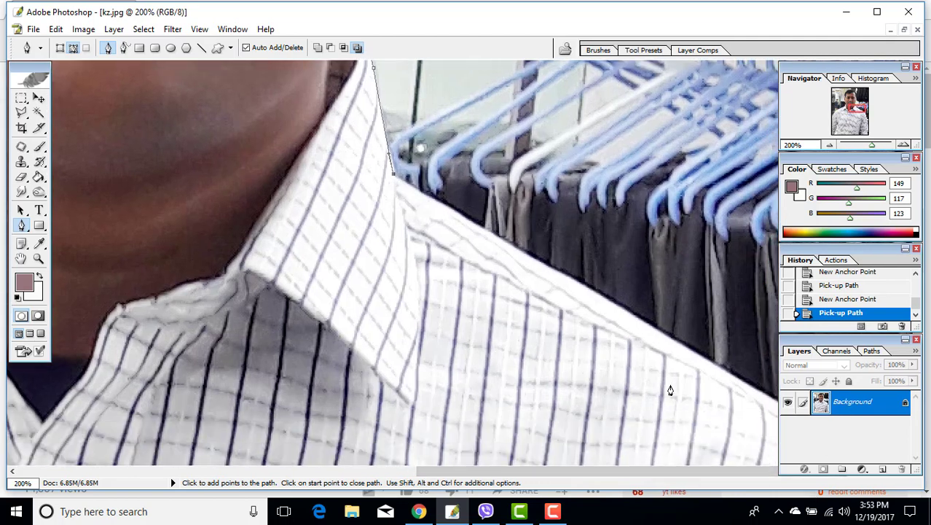
- Extend the path along the shoulder line with more collar and shoulder anchors
left_click(714, 365)
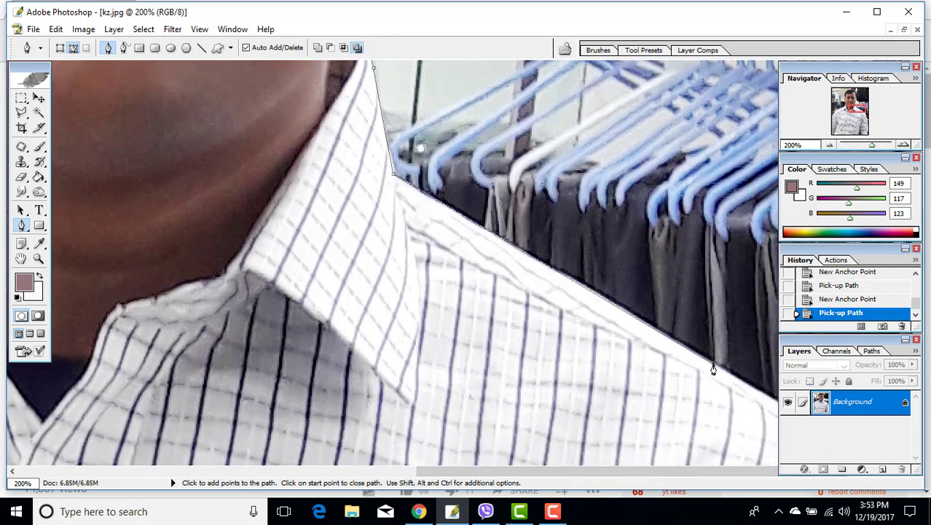
left_click(713, 365, "alt")
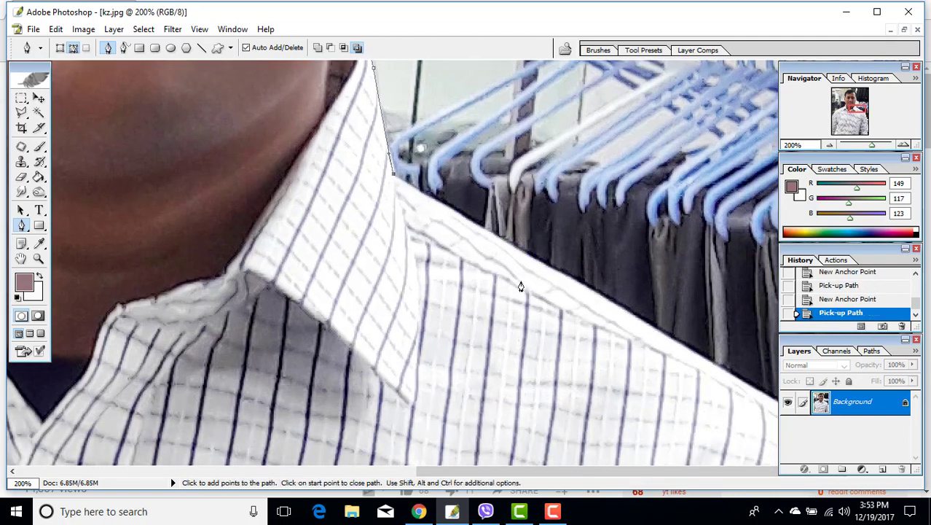
left_click(394, 176)
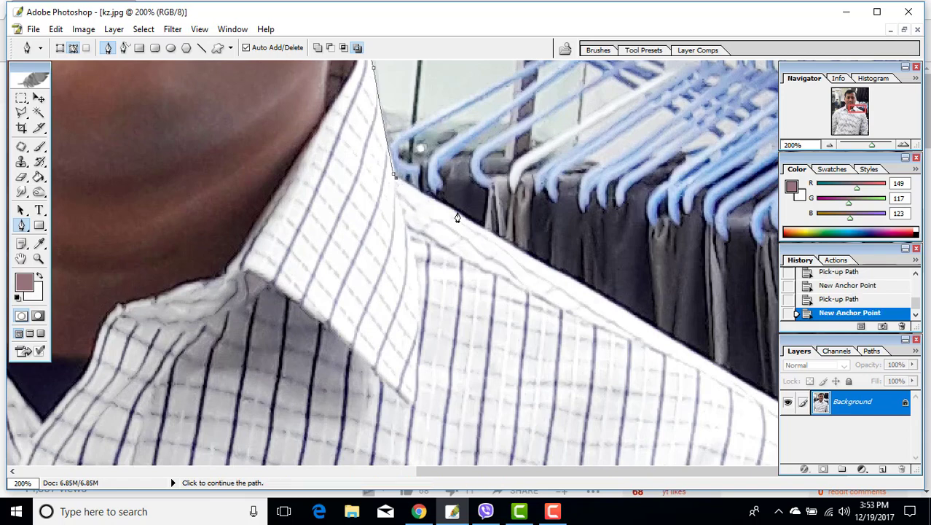
left_click(658, 336)
scroll(704, 392, "down", 3)
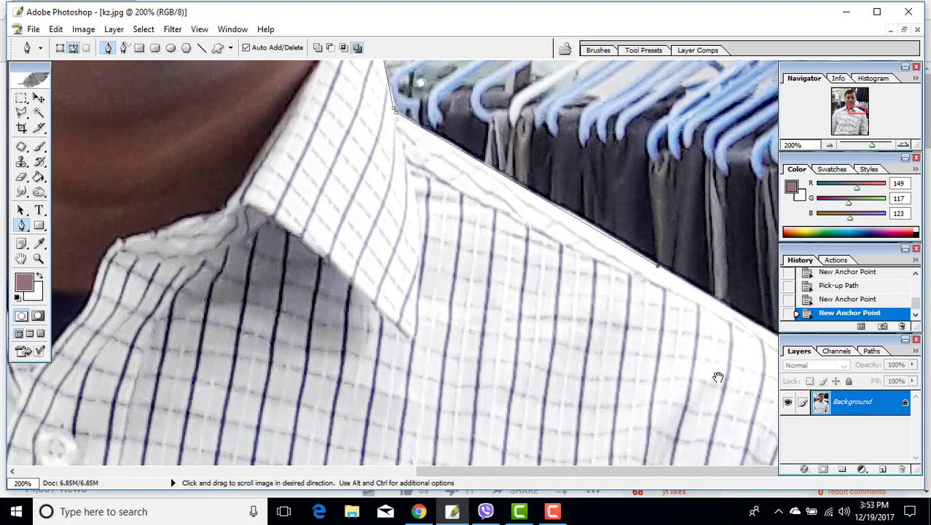
left_click_drag(718, 377, 536, 327)
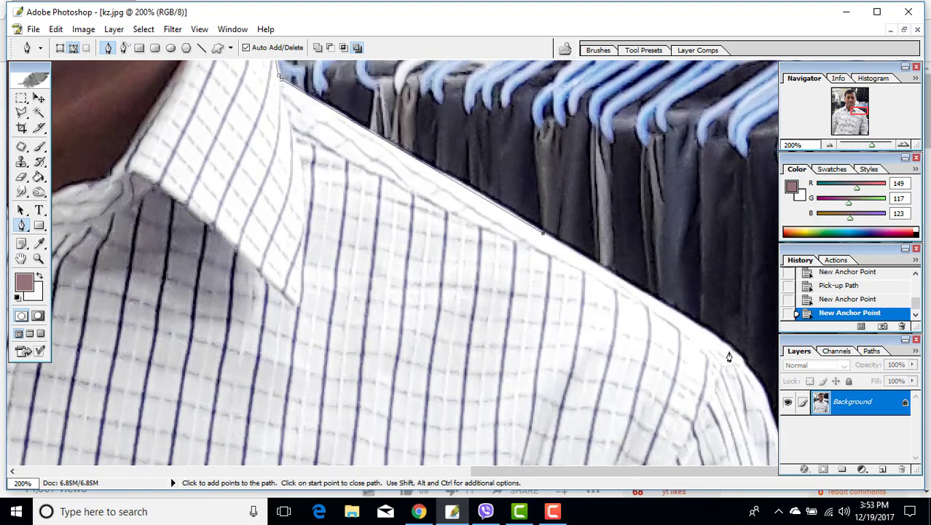
left_click(732, 355)
left_click_drag(756, 412, 643, 218)
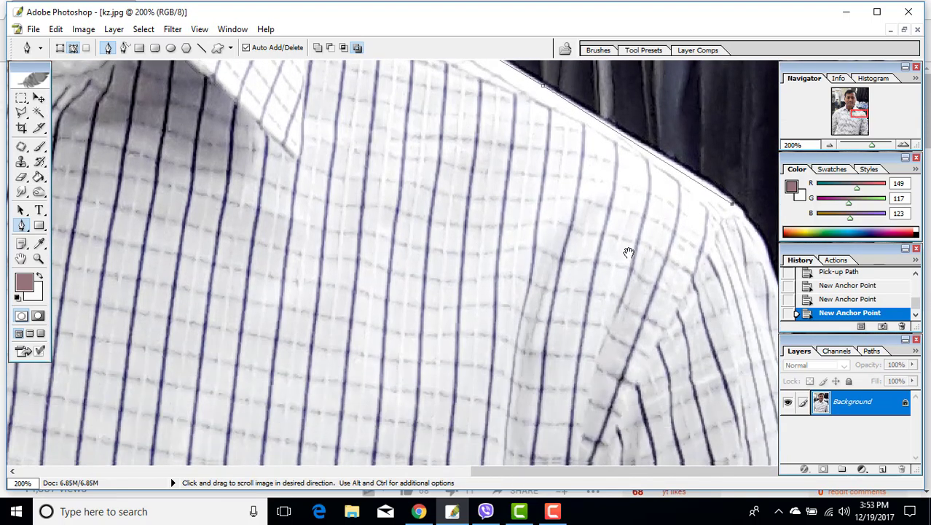
key("ctrl+minus")
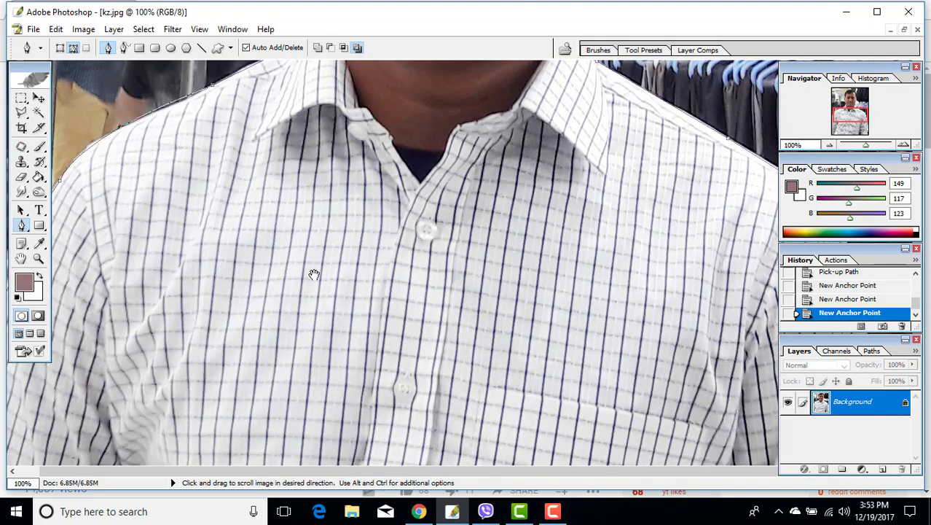
left_click_drag(688, 285, 517, 263)
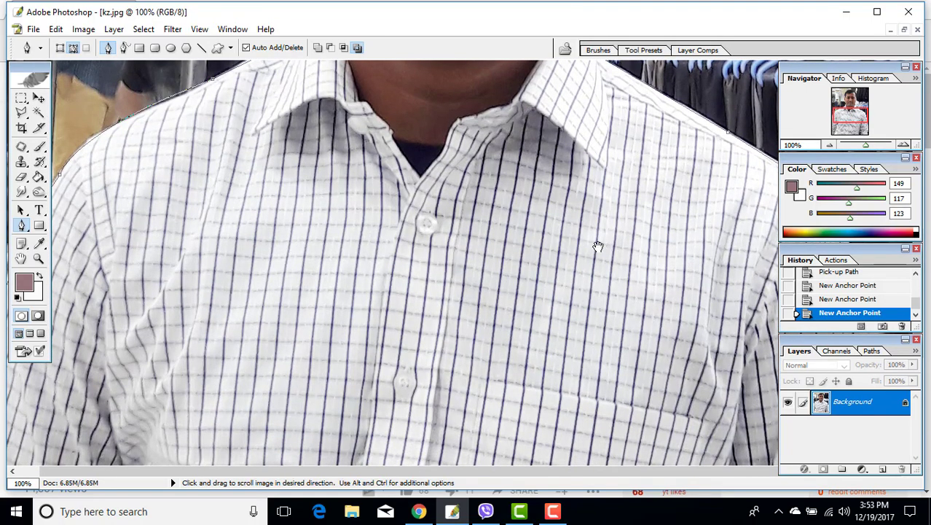
- In full-screen view, carry the path down the shoulder and sleeve edge, then zoom out to the whole photo
key("f")
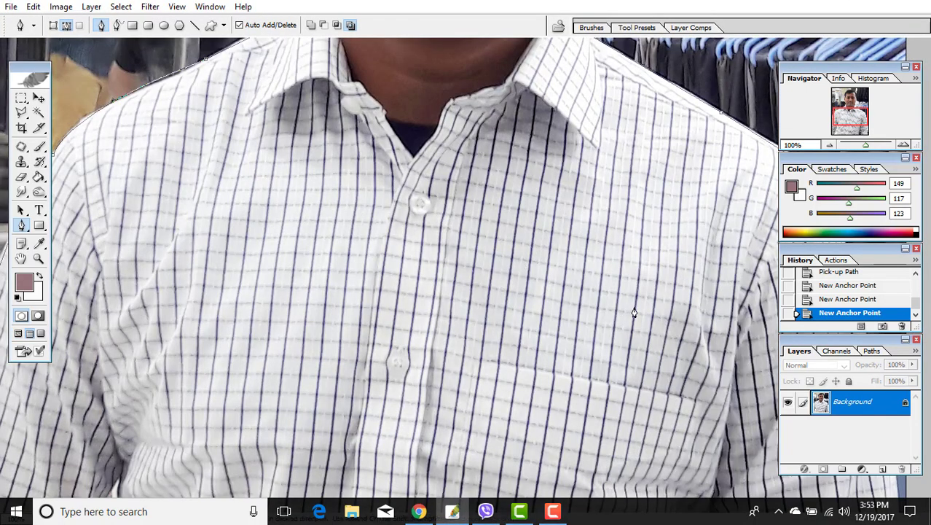
left_click_drag(636, 303, 338, 309)
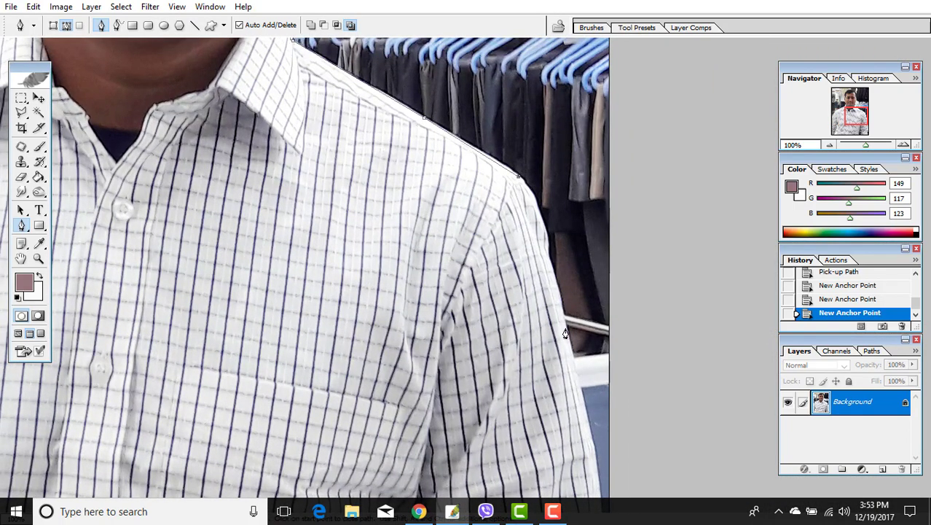
left_click(565, 329)
scroll(575, 365, "down", 3)
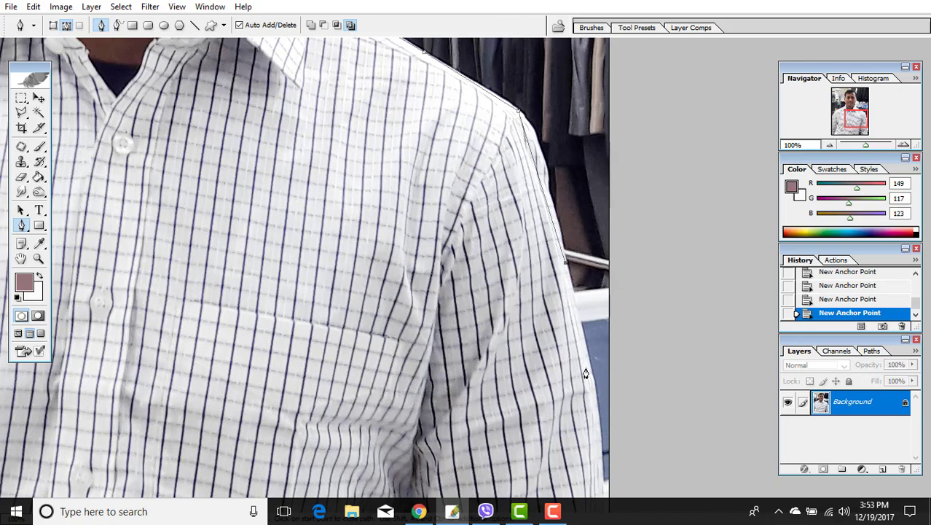
left_click(593, 393)
scroll(479, 442, "down", 3)
key("ctrl+minus")
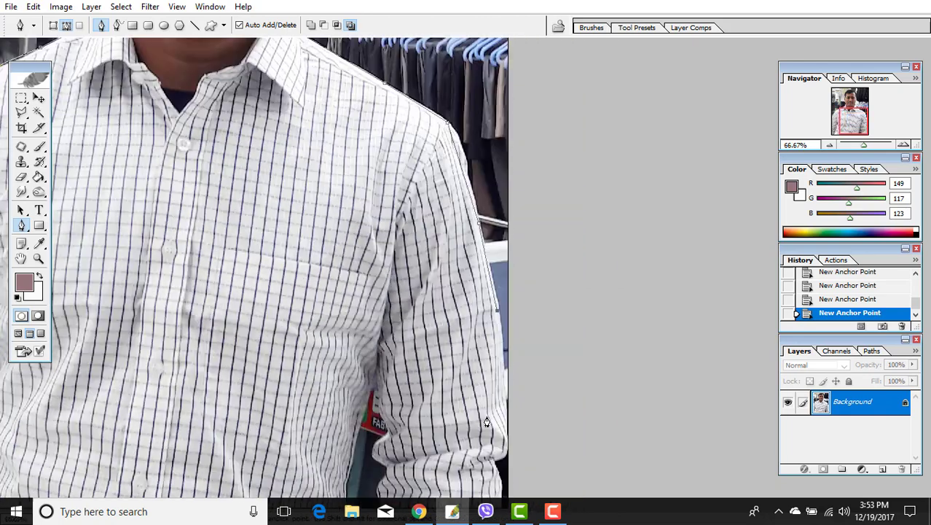
key("ctrl+minus")
key("ctrl+minus")
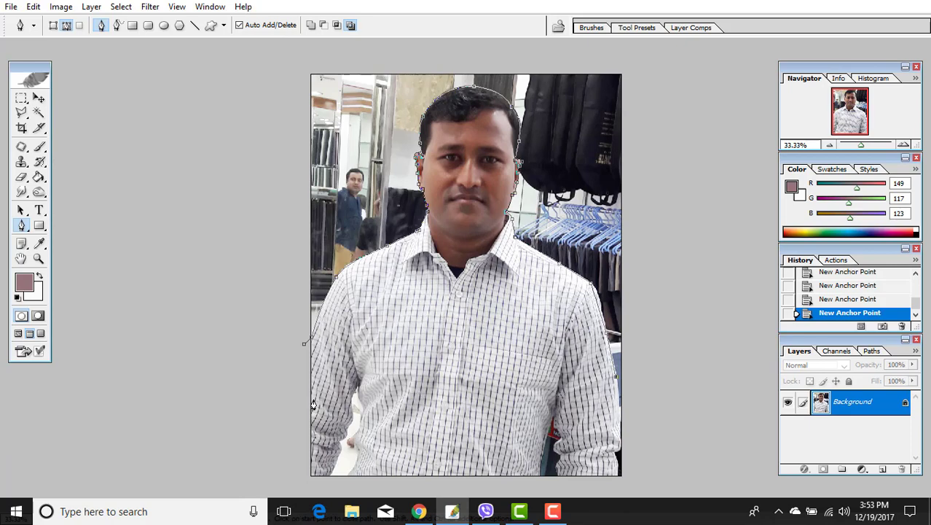
- Close the outline across the chest back to the start point and load it as a selection
left_click(278, 387)
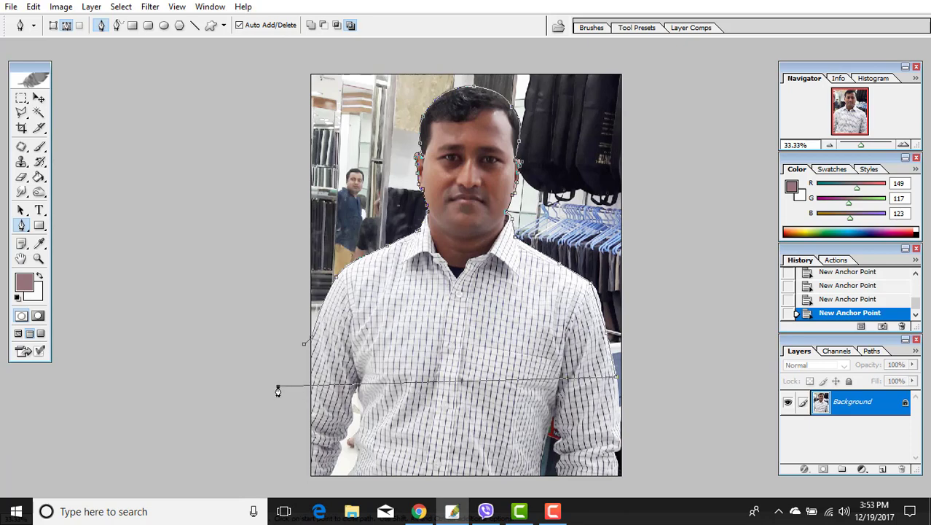
left_click(306, 346)
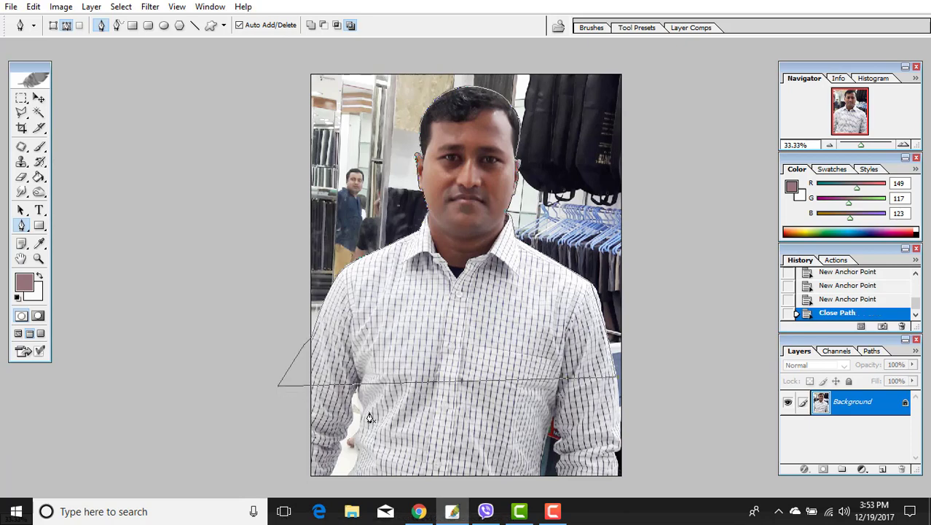
key("ctrl+Return")
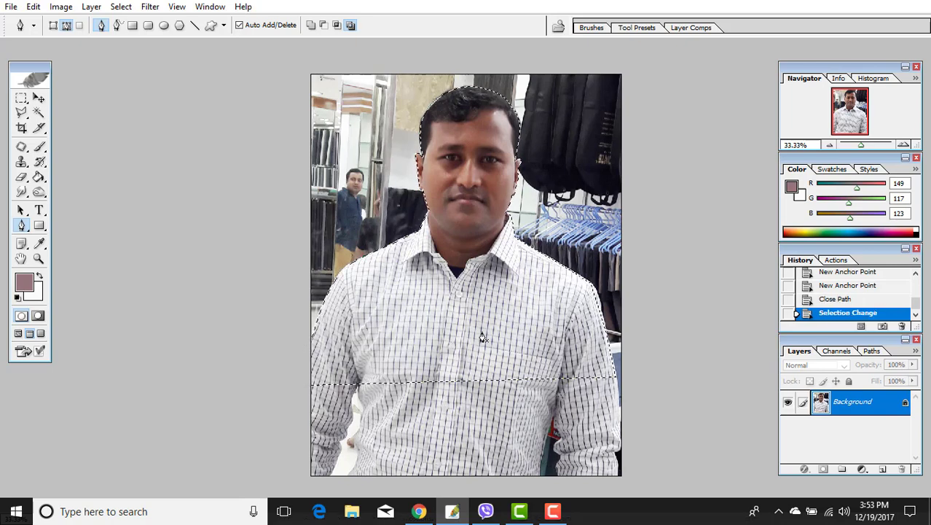
- Copy the selected man to the clipboard with Edit > Copy
left_click(61, 7)
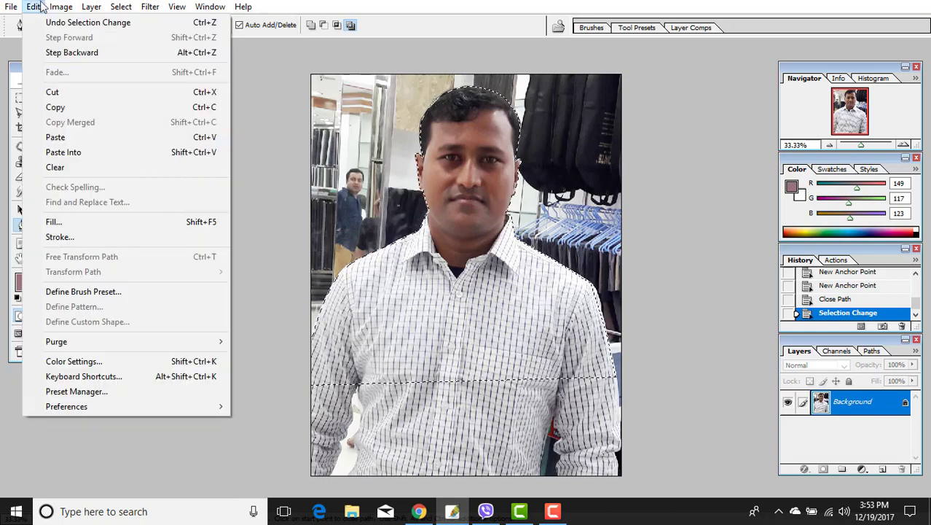
left_click(48, 107)
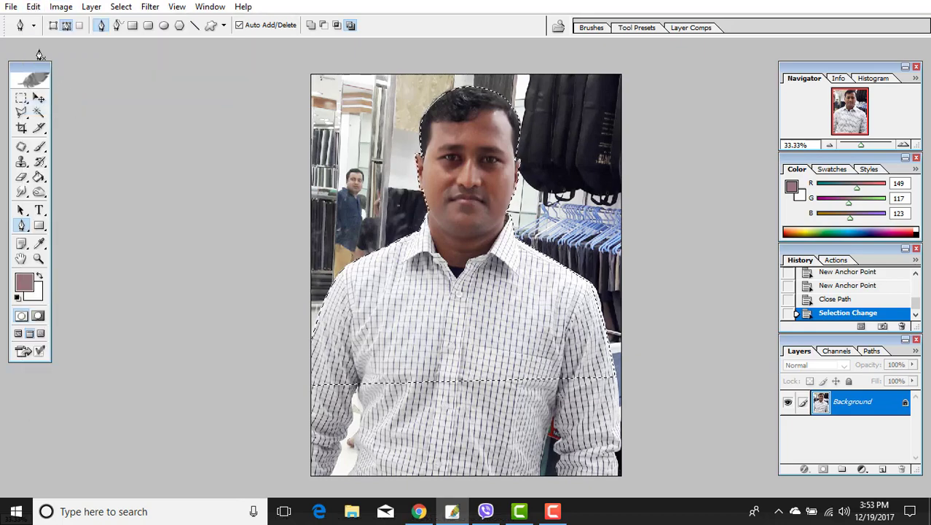
left_click(11, 7)
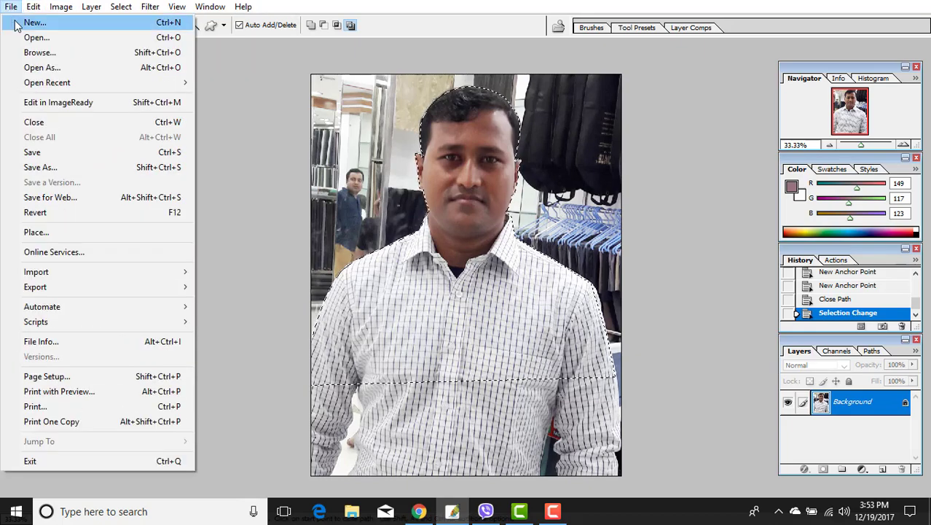
- Create a new 1336×1317 px, 72 ppi document and paste the cut-out man as Layer 1
left_click(33, 23)
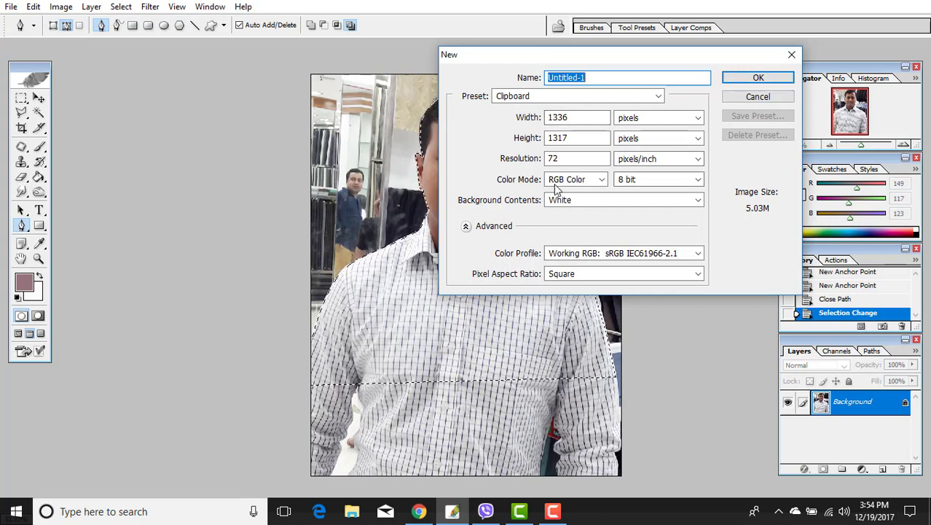
left_click(519, 159)
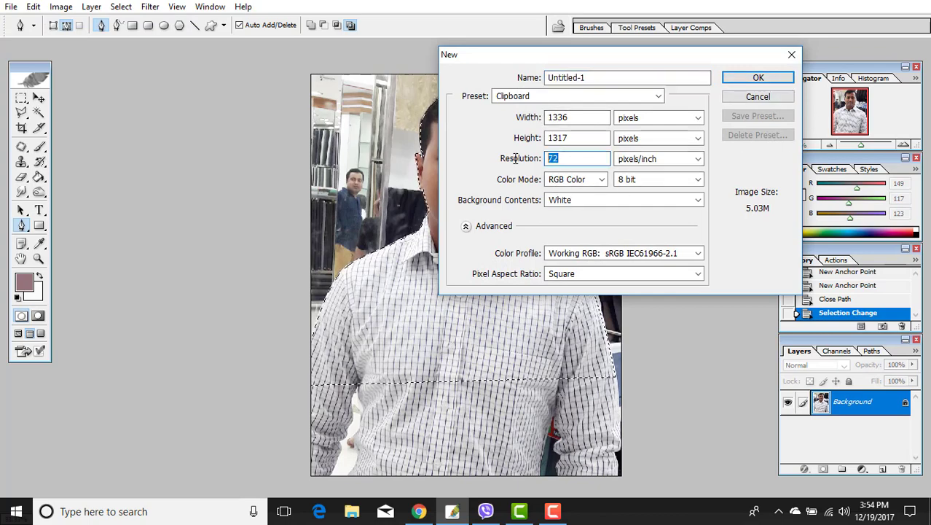
left_click(765, 78)
key("ctrl+v")
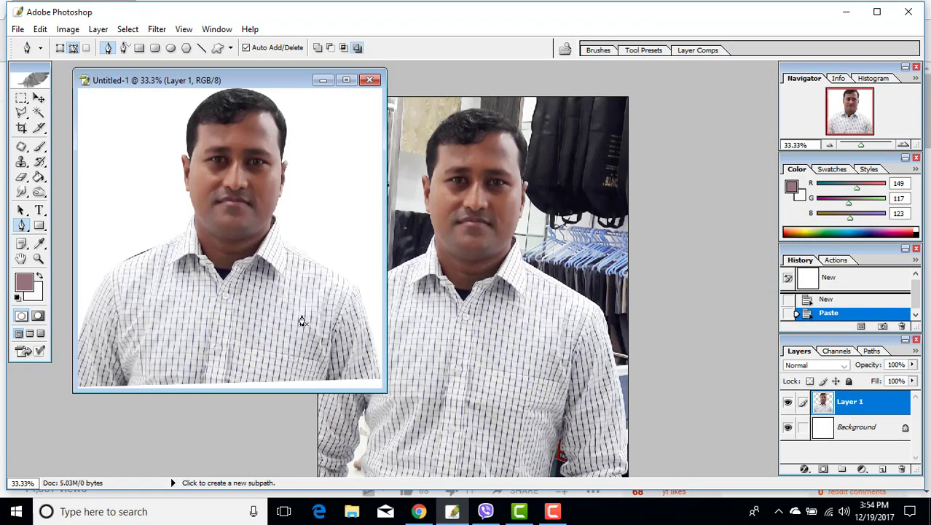
left_click_drag(386, 392, 682, 475)
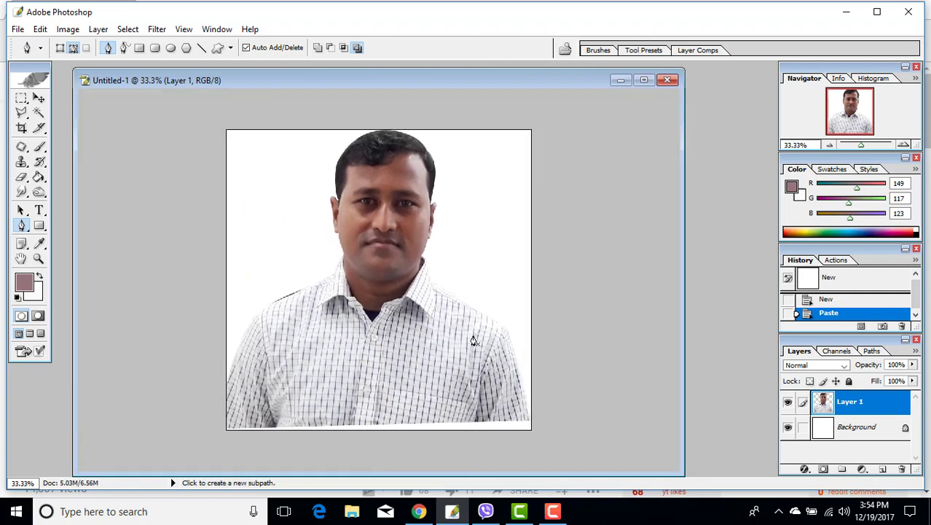
- Browse the Image menu without choosing anything, then switch to the Rectangular Marquee
left_click(58, 33)
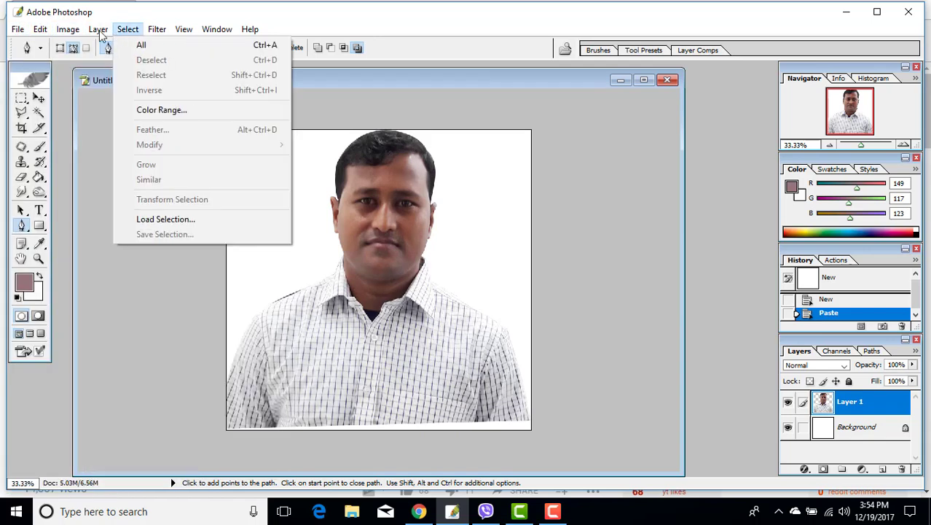
mouse_move(40, 30)
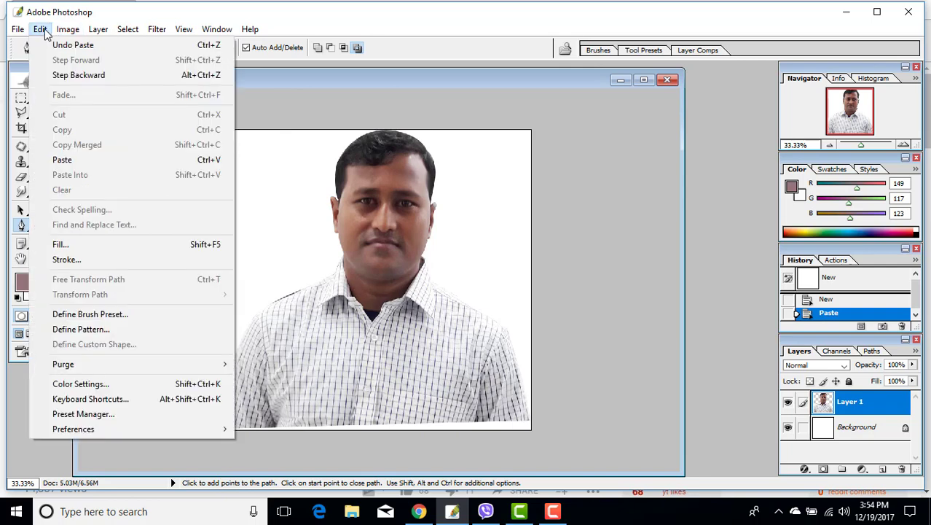
left_click(302, 82)
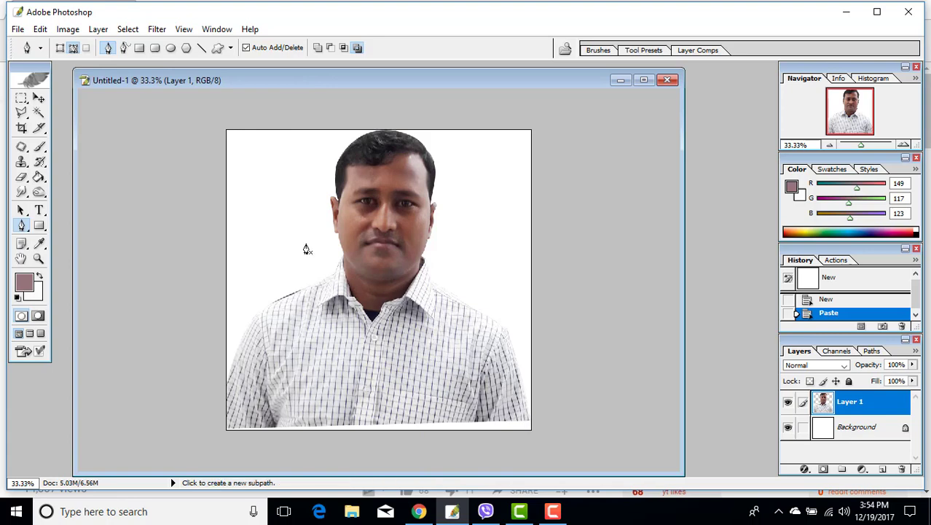
key("m")
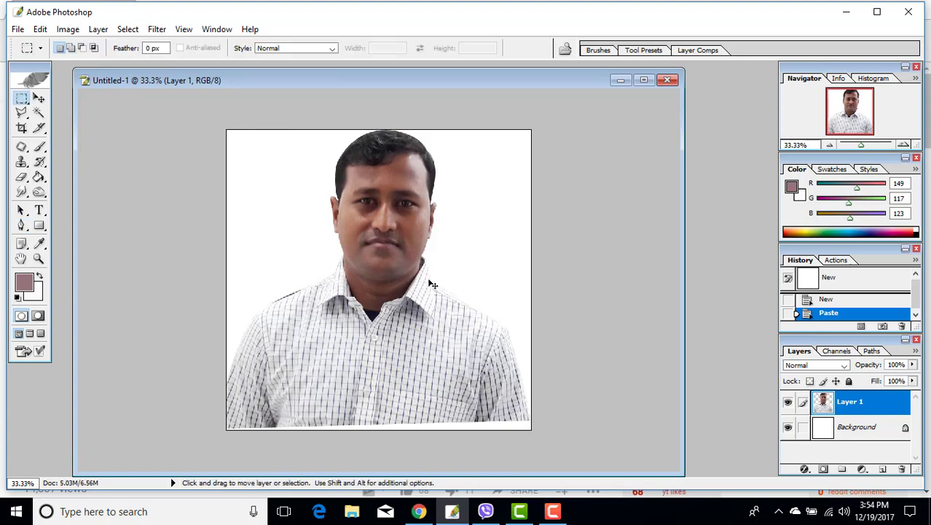
- Free Transform the pasted man: rotate him −3.9° and stretch him to cover the canvas
key("ctrl+t")
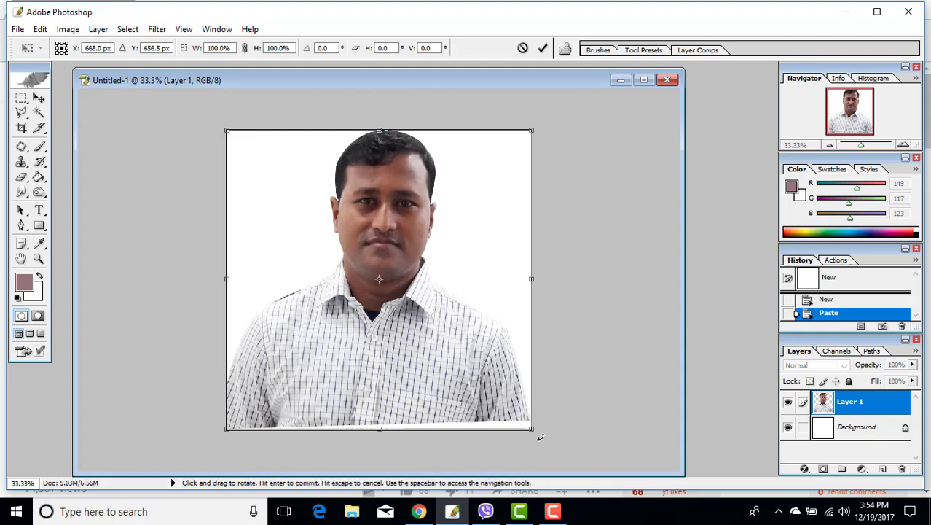
left_click_drag(541, 436, 559, 432)
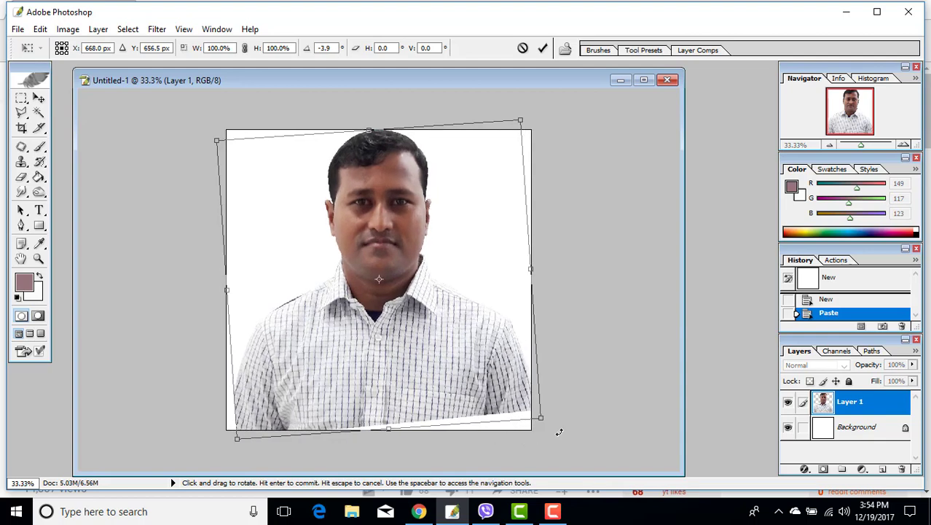
left_click_drag(431, 369, 427, 399)
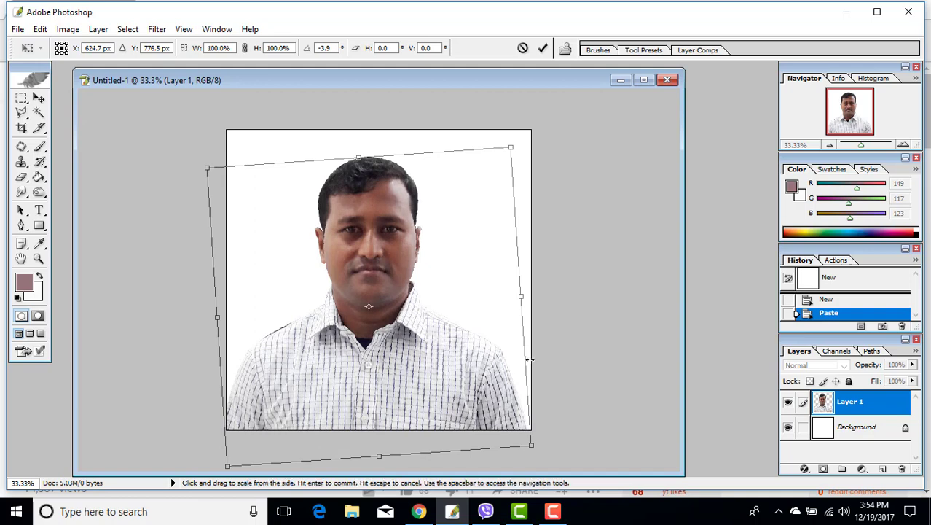
key("Return")
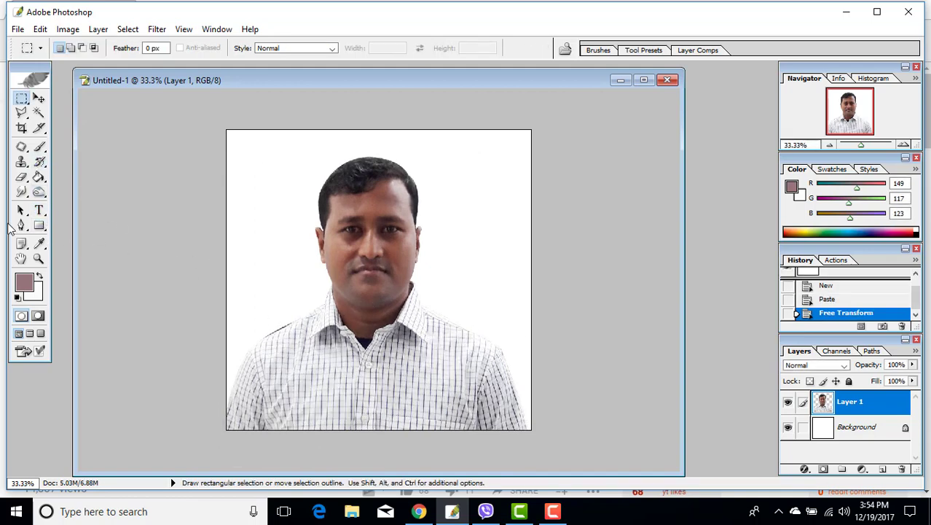
left_click(21, 225)
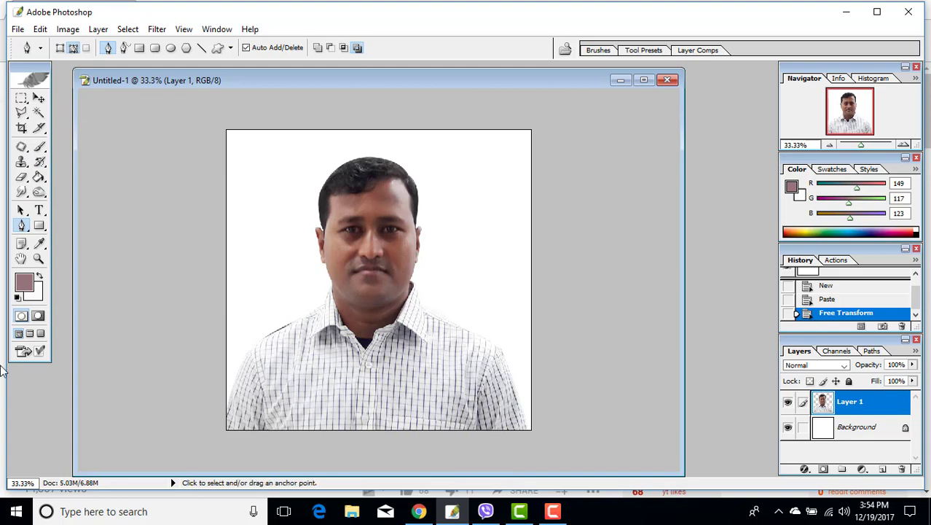
- Outline the leftover background patch by the left shoulder with a closed path and load it as a selection
key("ctrl+plus")
key("ctrl+plus")
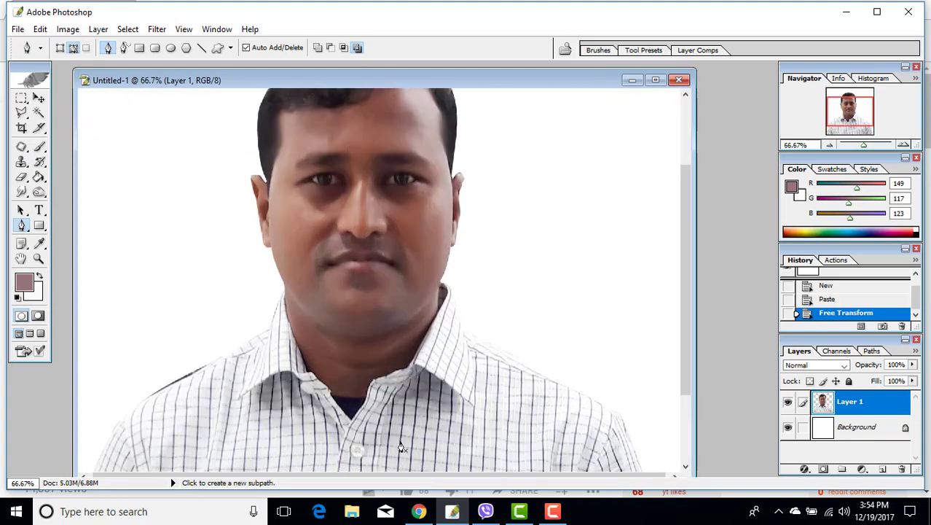
left_click(131, 402)
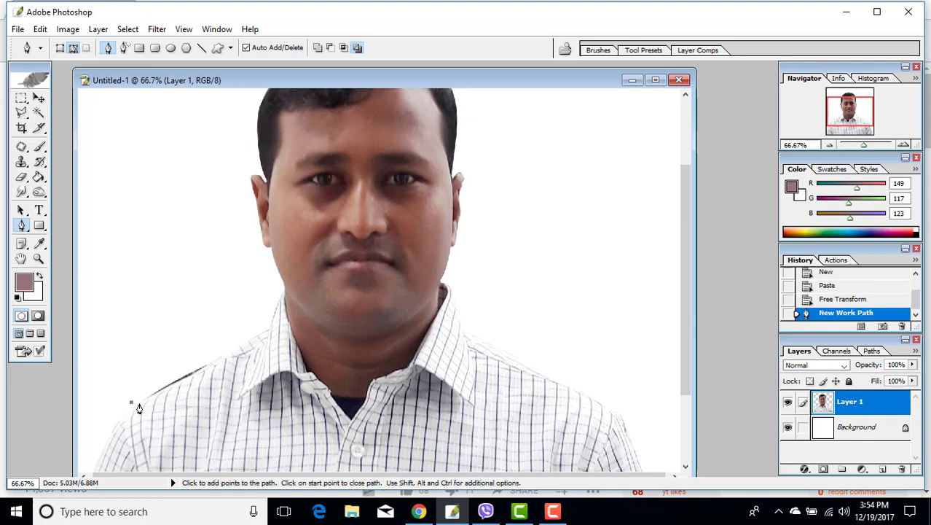
left_click(139, 403)
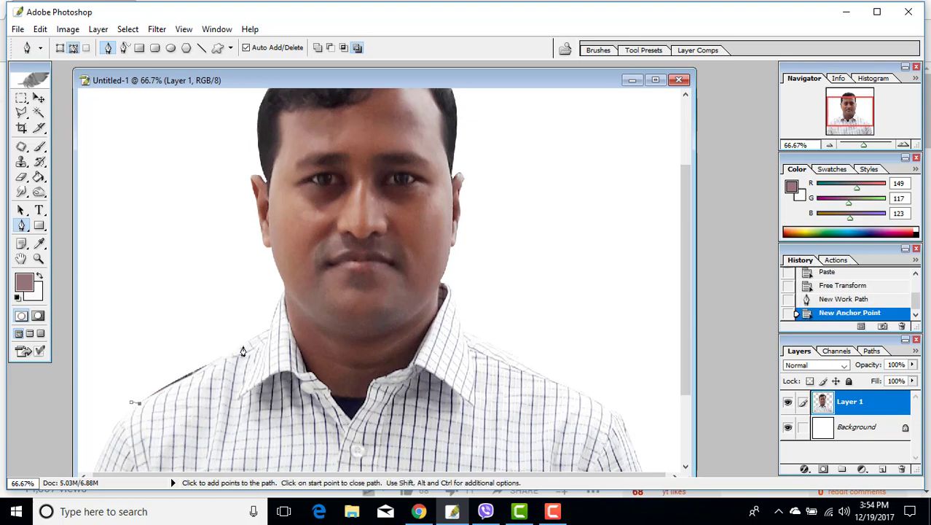
left_click_drag(244, 343, 264, 329)
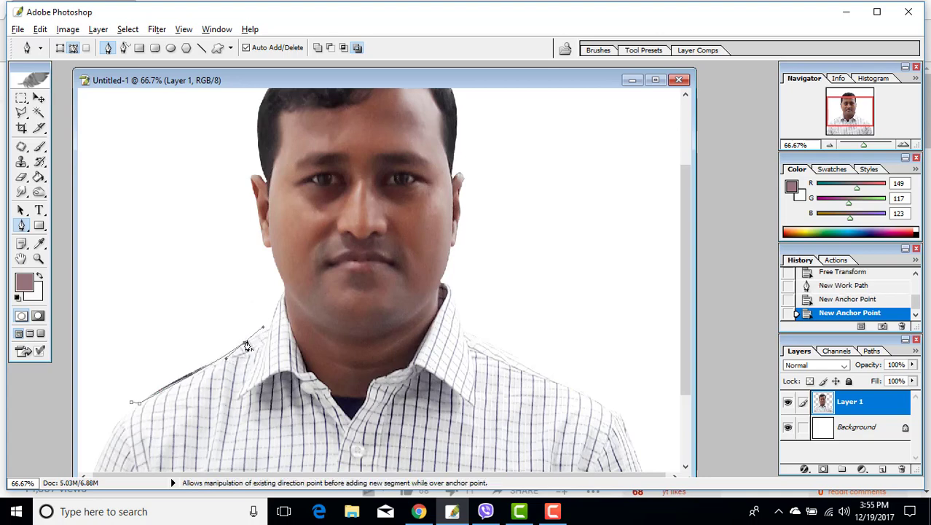
left_click_drag(245, 345, 175, 326)
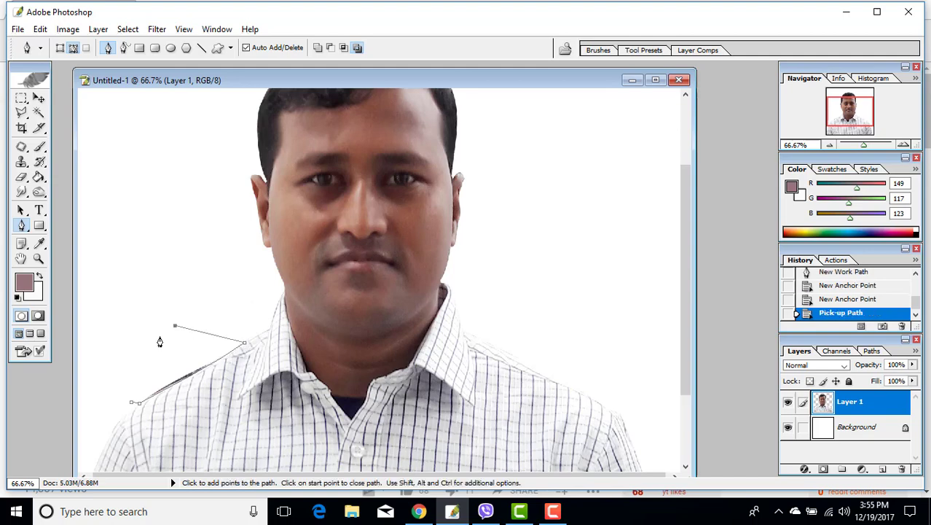
left_click(133, 405)
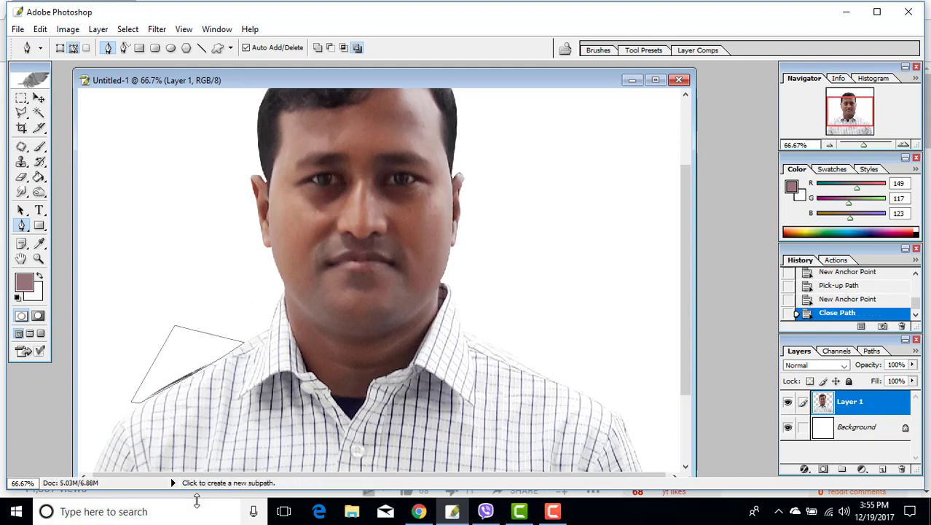
key("ctrl+Return")
- Delete the selected patch, deselect, and zoom out to the whole photo
key("Delete")
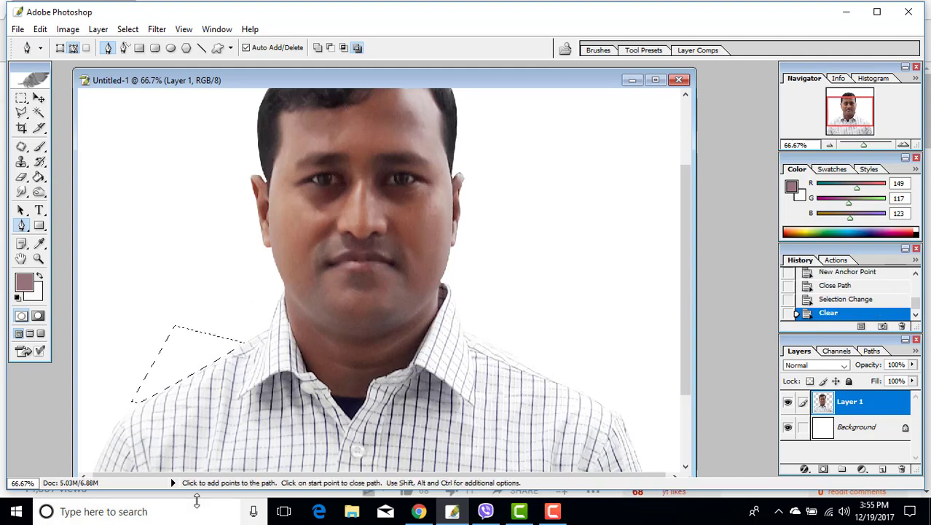
left_click(21, 97)
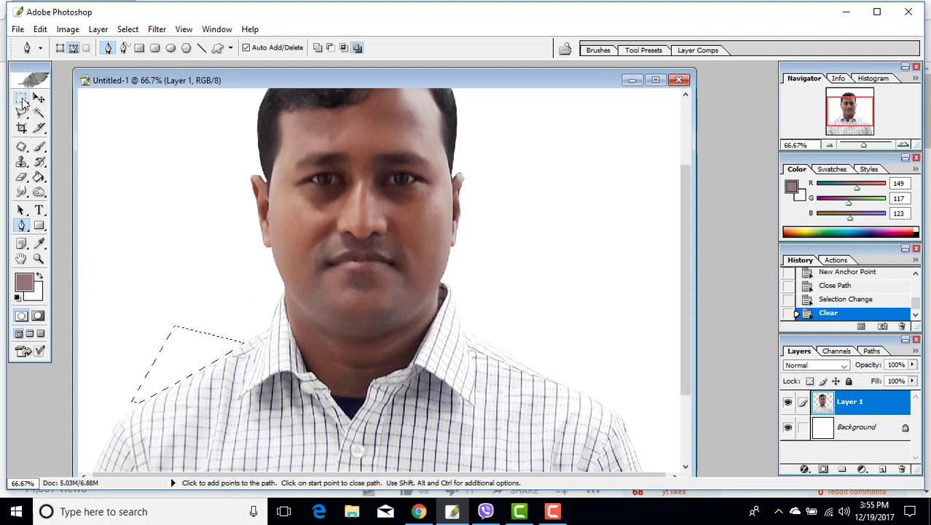
left_click(135, 217)
scroll(607, 283, "down", 3)
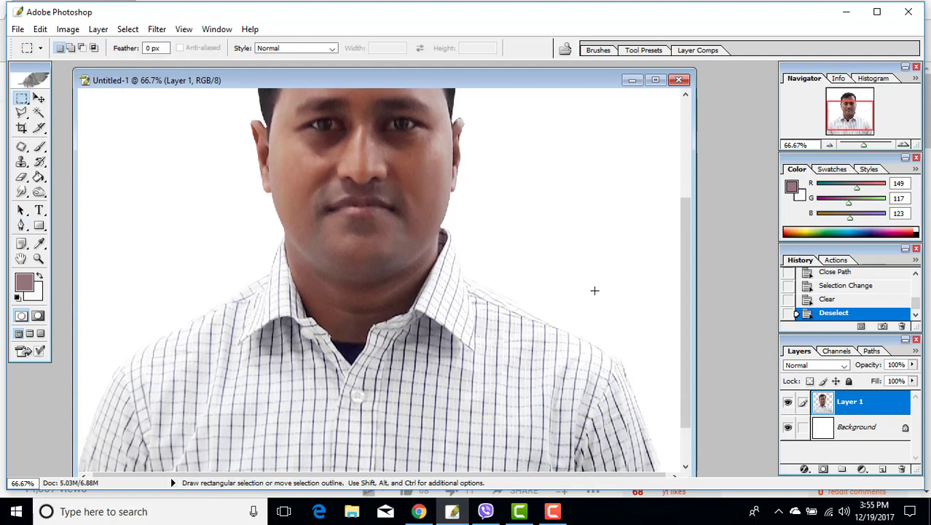
scroll(589, 291, "down", 2)
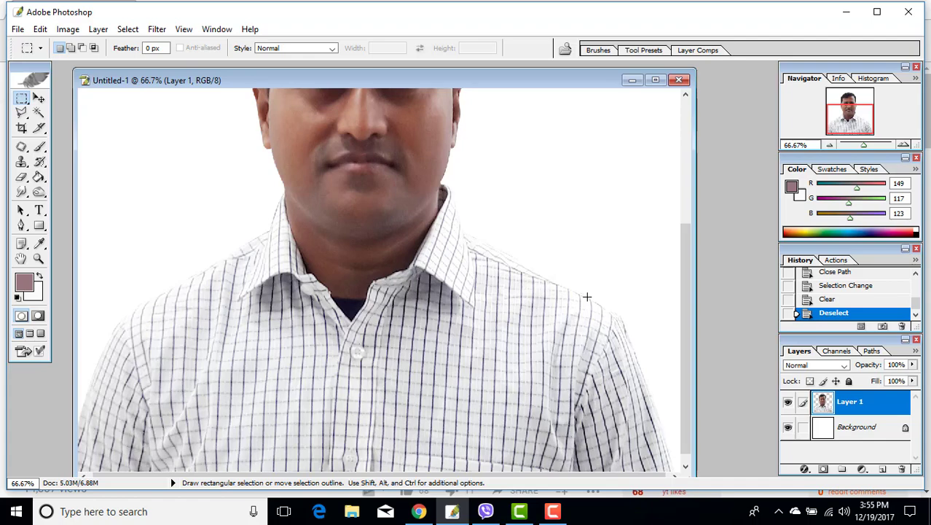
scroll(586, 297, "up", 2)
scroll(587, 297, "up", 1)
scroll(586, 297, "up", 1)
scroll(581, 299, "up", 1)
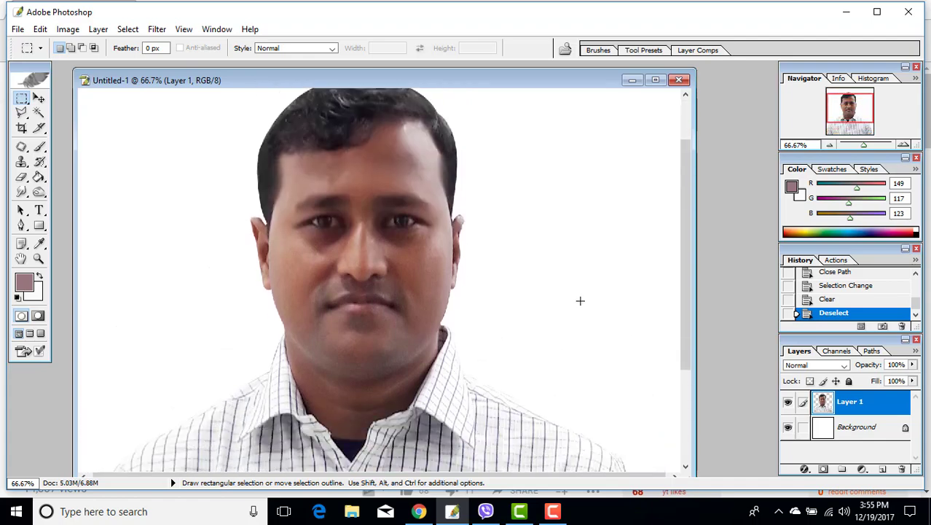
key("ctrl+minus")
key("ctrl+minus")
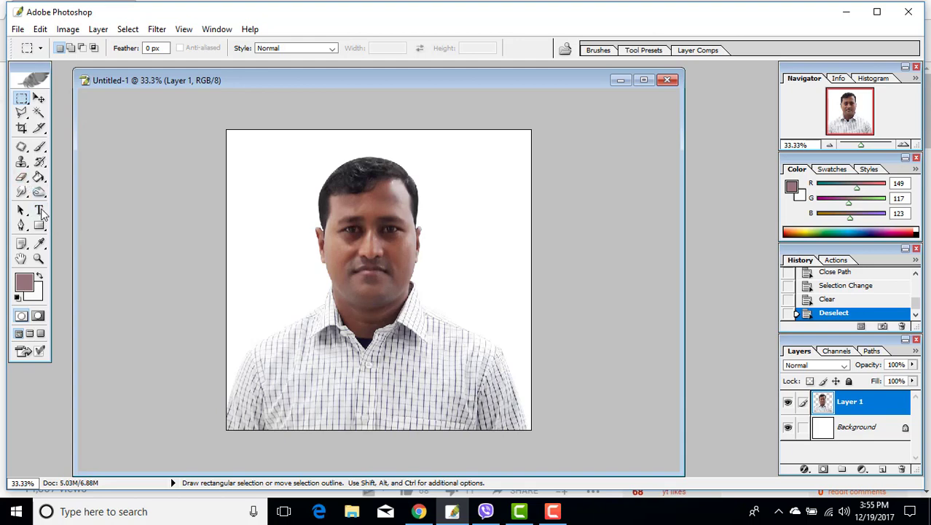
- Set the Crop tool to Width 1.5 in, Height 1.9 in, Resolution 300 pixels/inch
left_click(22, 129)
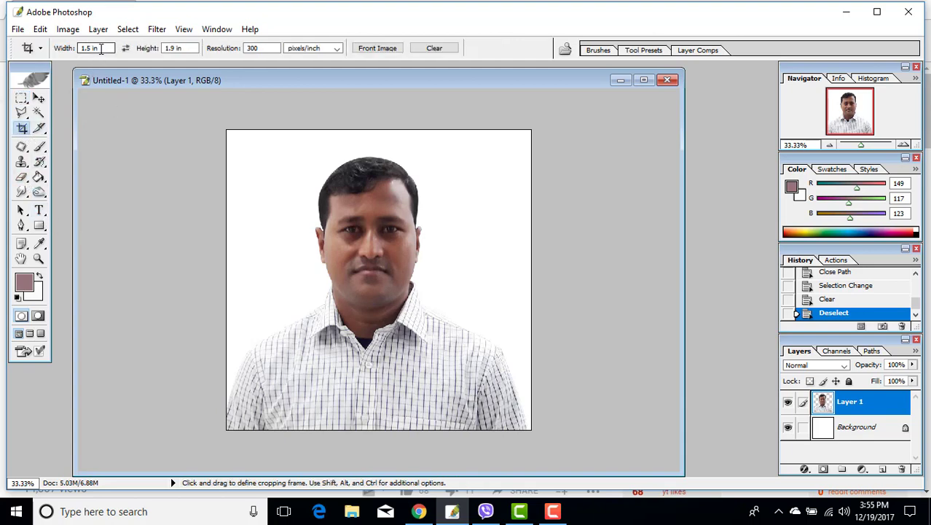
left_click_drag(101, 49, 37, 41)
left_click(182, 48)
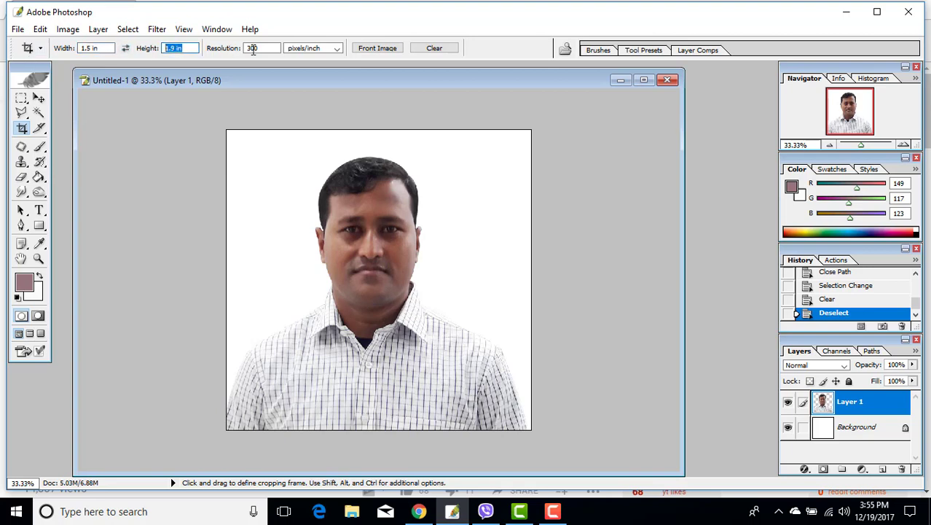
left_click_drag(277, 49, 255, 82)
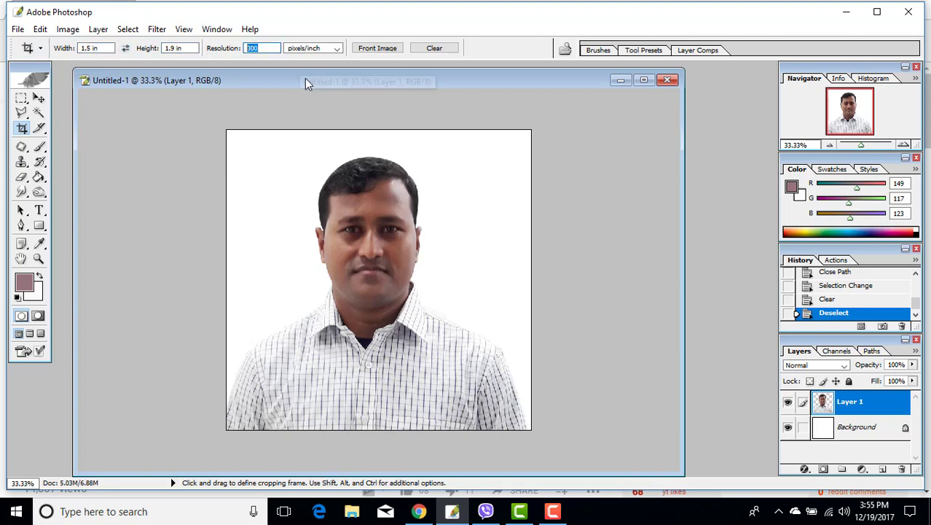
left_click(332, 51)
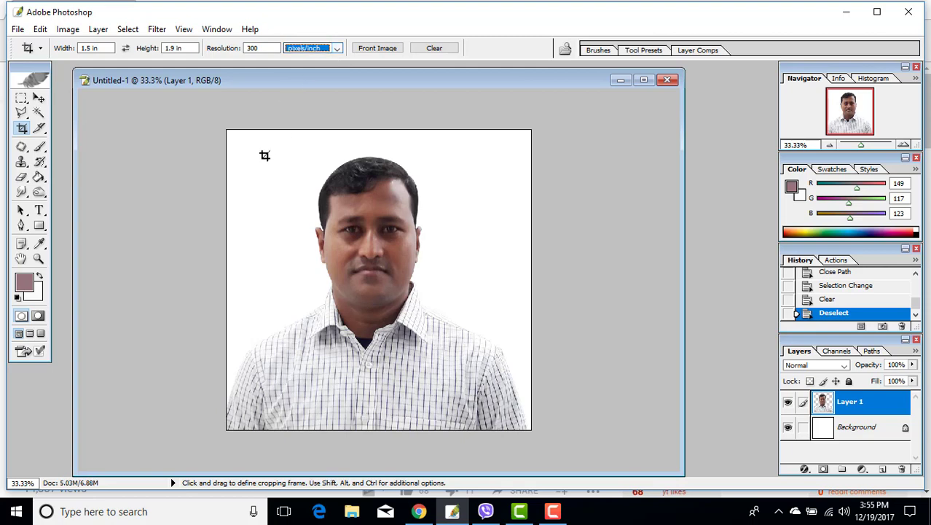
- Draw the crop frame around the head and shoulders, nudge it into place and apply the crop
left_click_drag(263, 131, 500, 430)
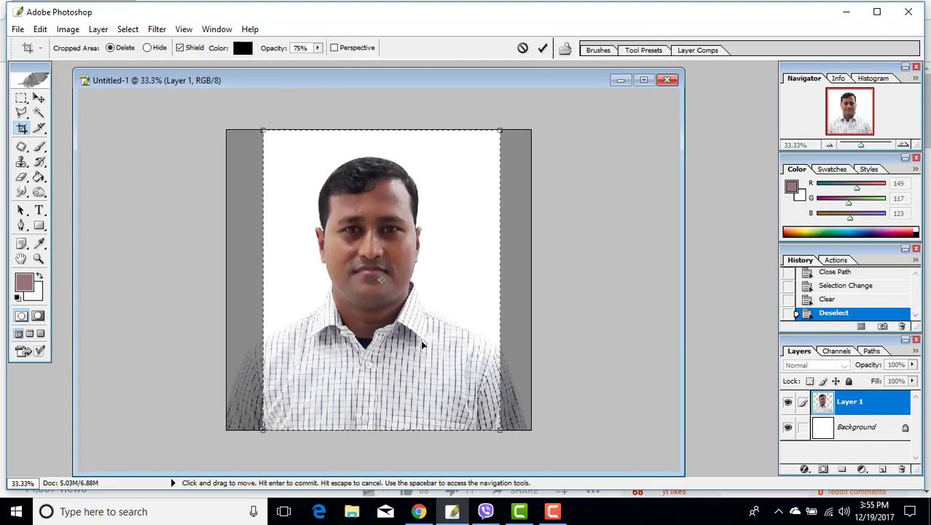
left_click_drag(429, 385, 417, 374)
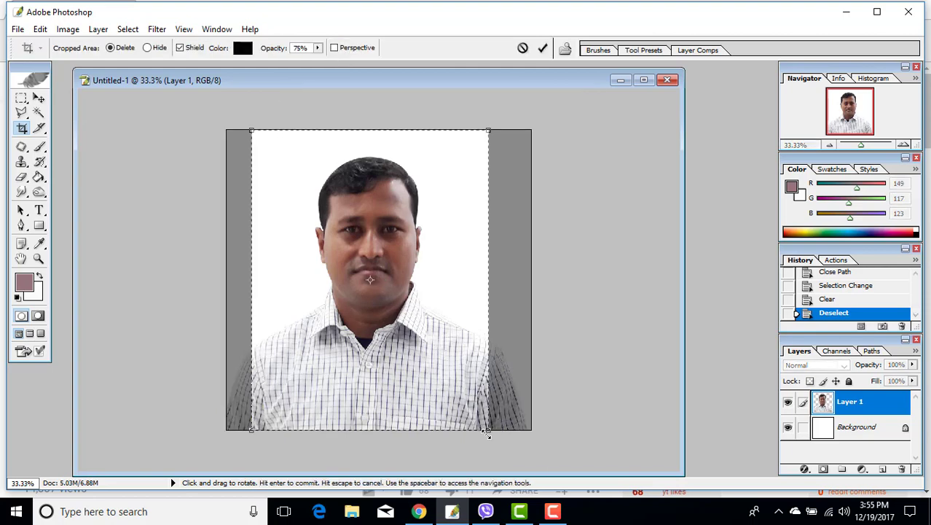
left_click_drag(489, 430, 469, 405)
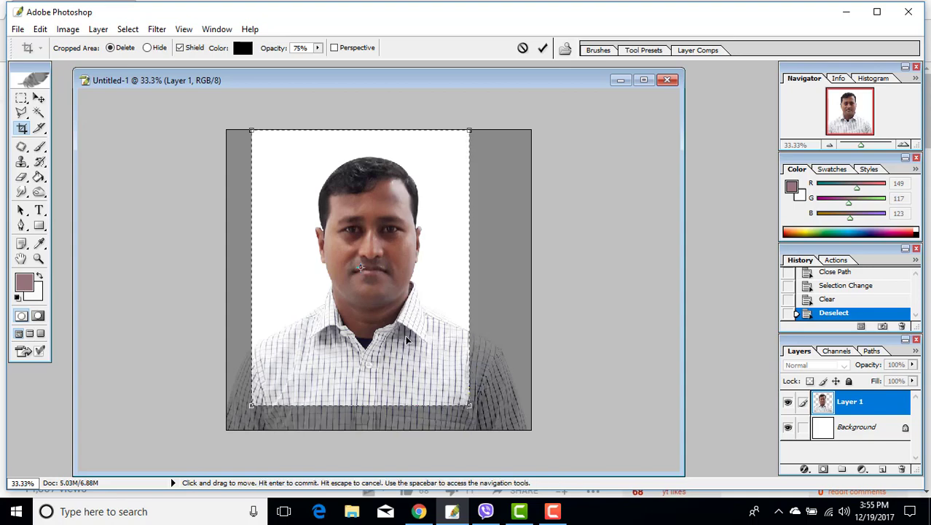
left_click_drag(402, 336, 418, 347)
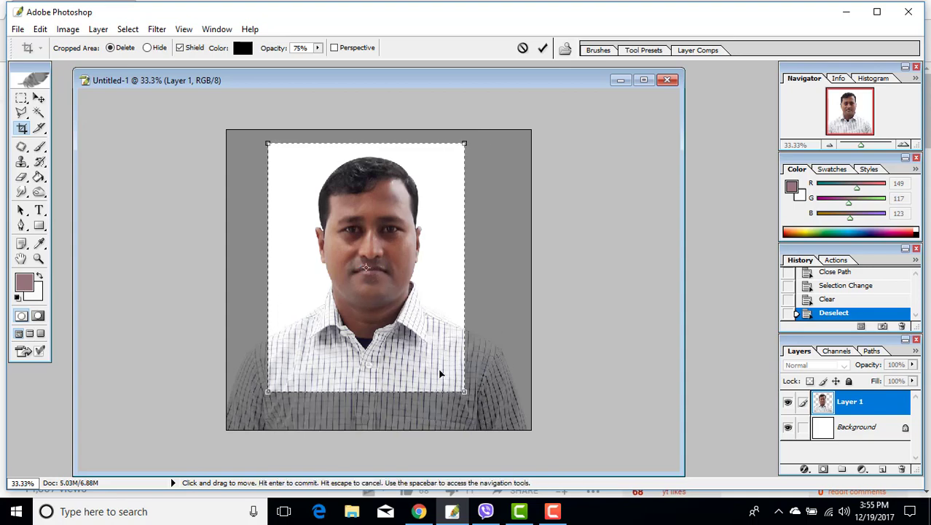
left_click_drag(431, 344, 442, 350)
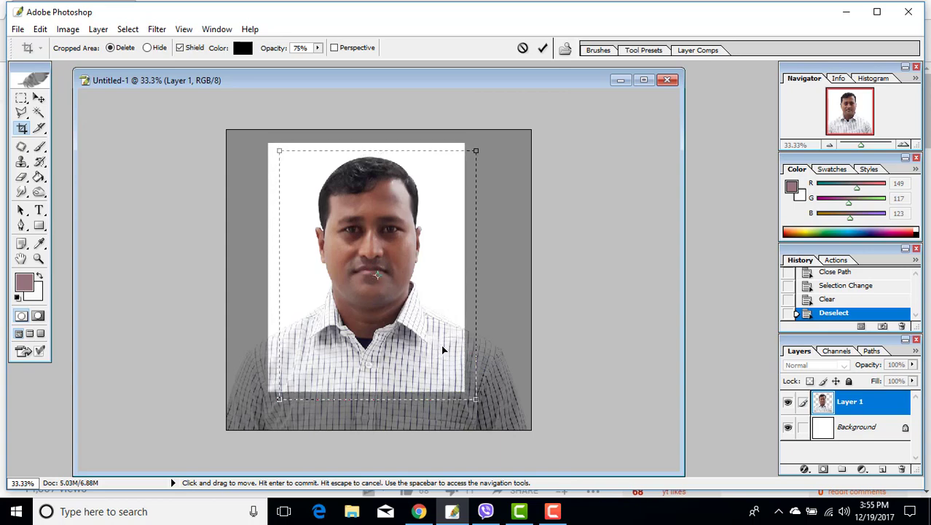
left_click_drag(432, 354, 428, 352)
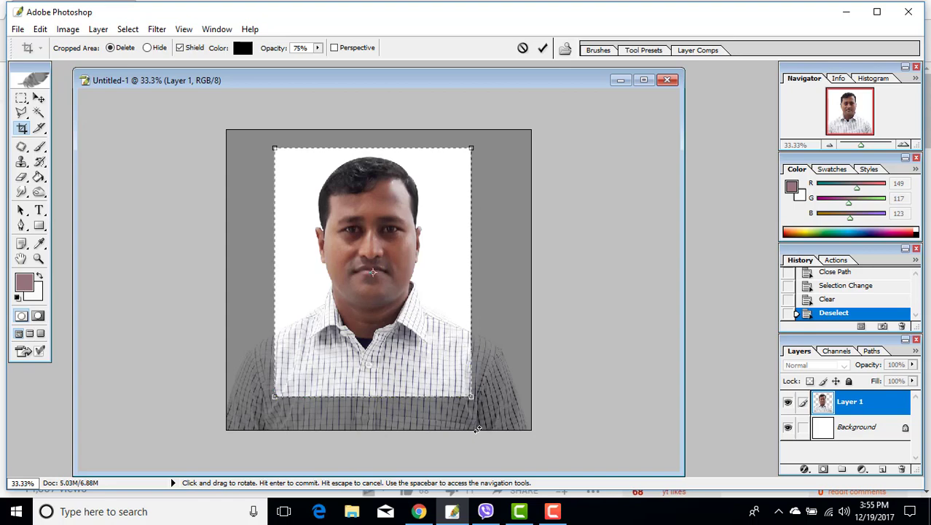
key("Up")
key("Up")
key("Up")
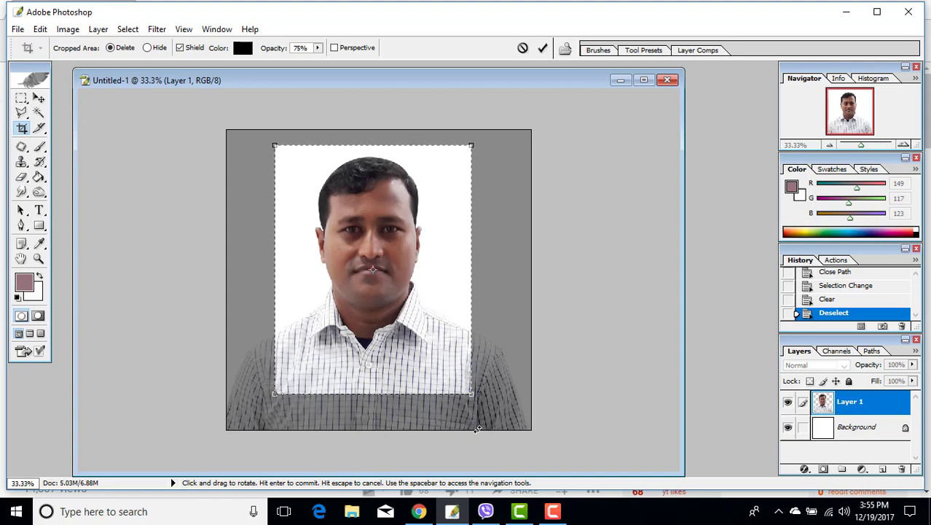
key("Down")
key("Down")
key("Down")
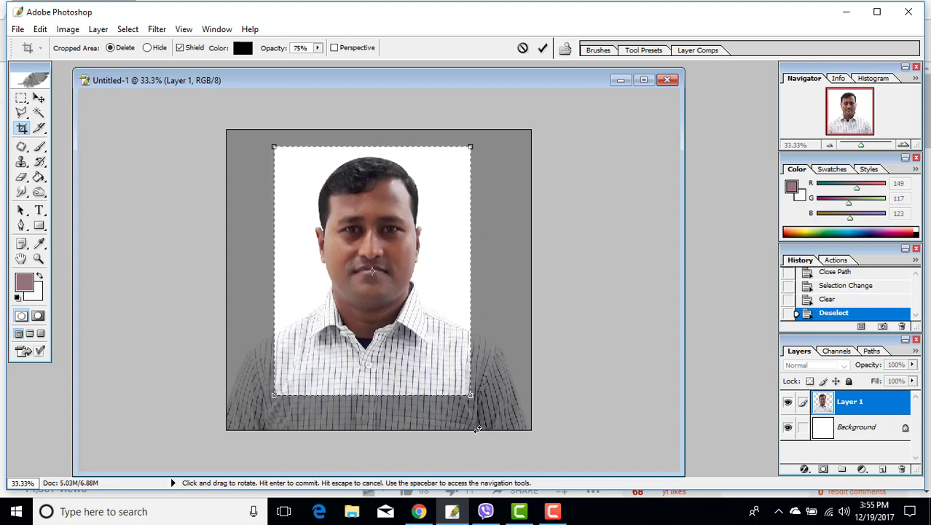
key("Right")
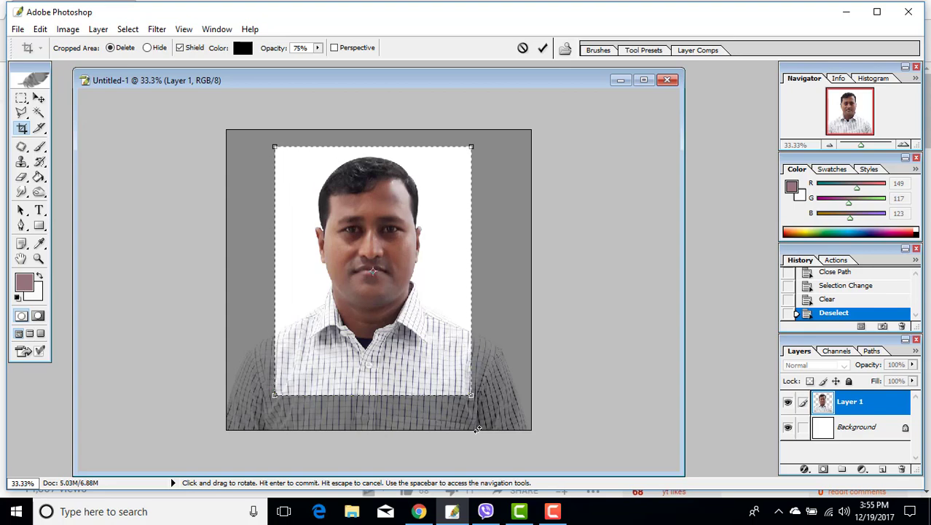
key("Return")
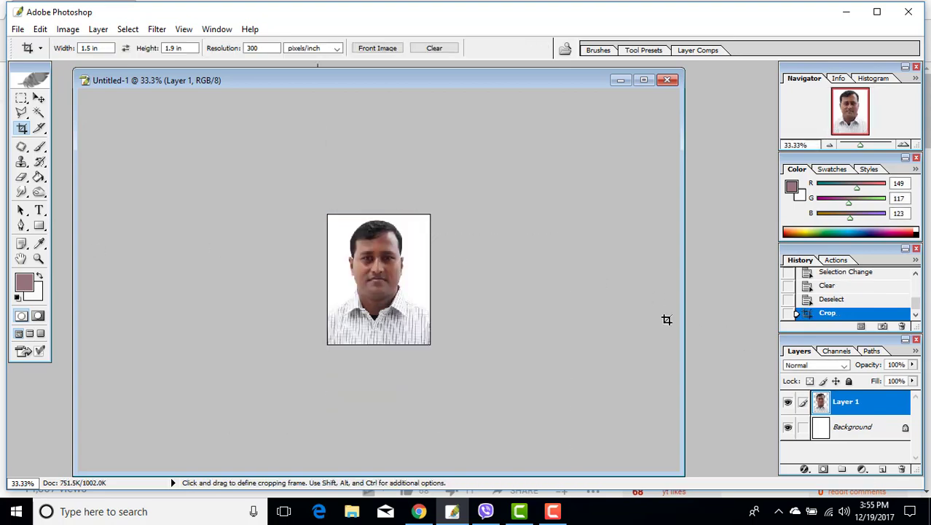
- Adjust the zoom to view the cropped photo larger on screen, then bring up the File menu
key("ctrl+plus")
key("ctrl+0")
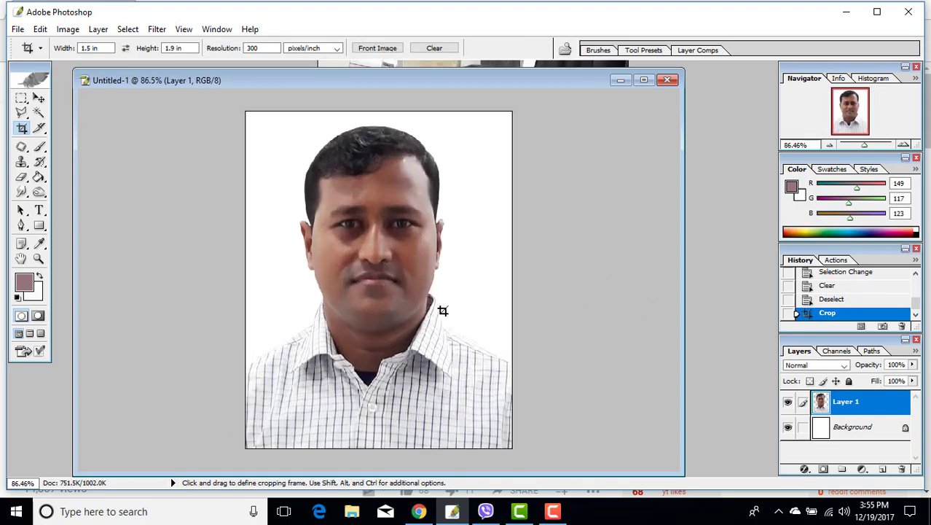
key("ctrl+alt+0")
key("ctrl+0")
key("ctrl+minus")
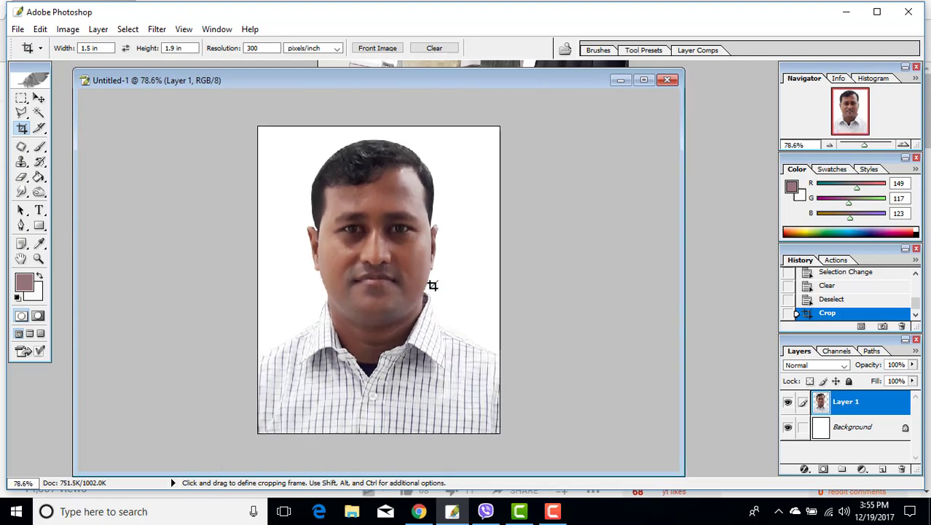
key("ctrl+0")
scroll(433, 285, "down", 1)
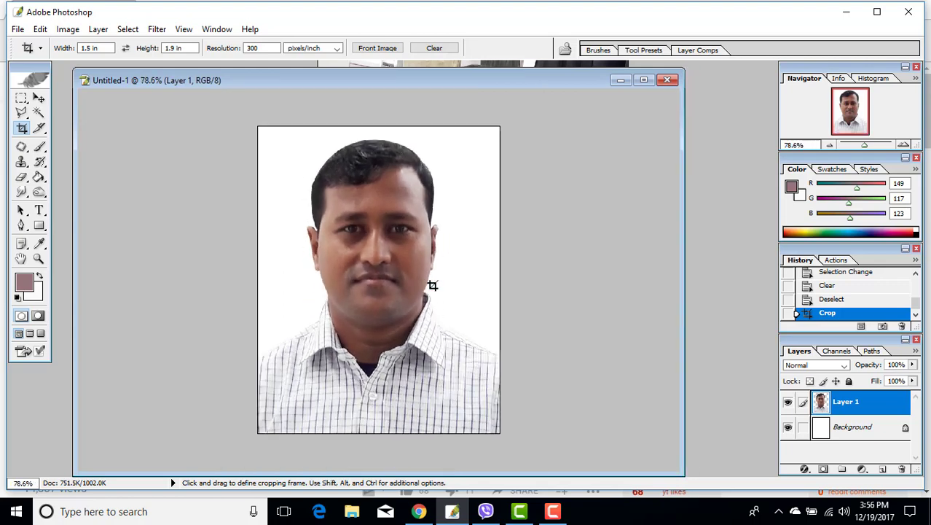
left_click(17, 29)
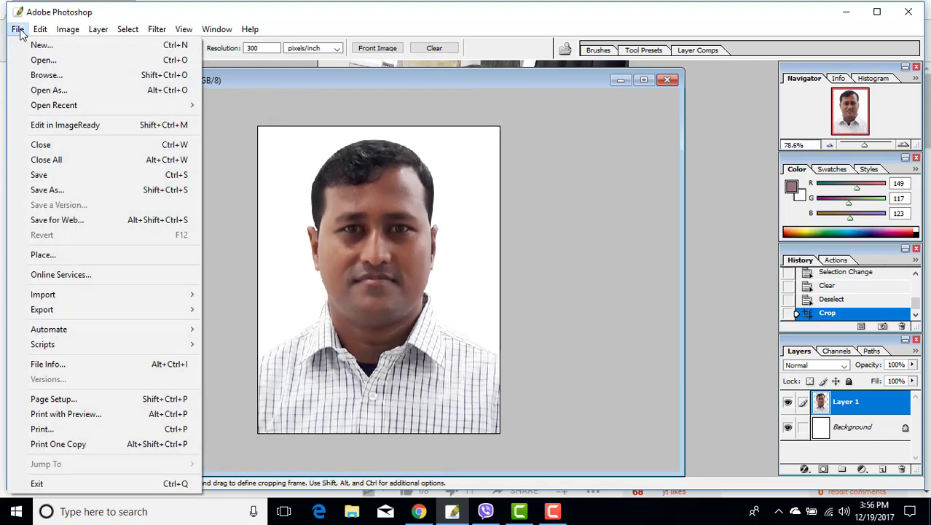
- Save the photo as JPEG 'kzpp final.jpg' with Quality 12 Maximum
left_click(52, 190)
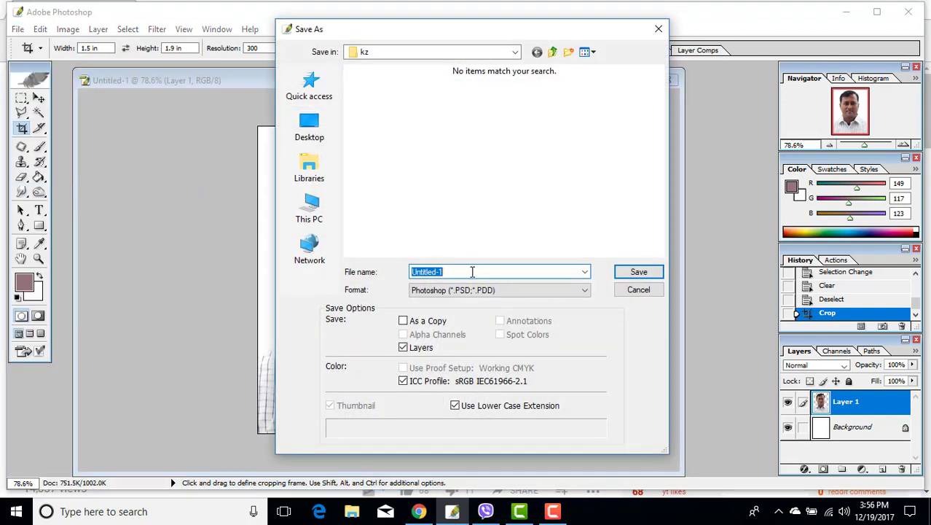
type("kzpp final")
left_click(500, 289)
left_click(551, 358)
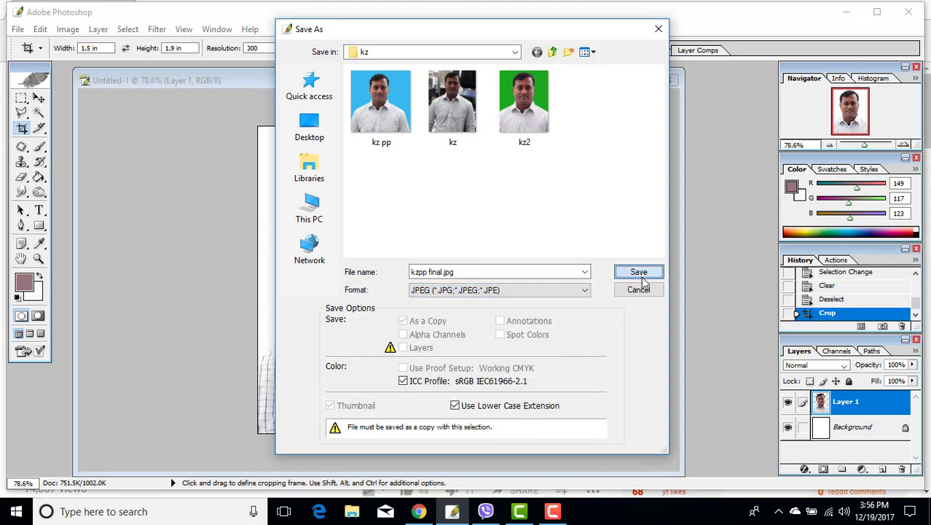
left_click(640, 274)
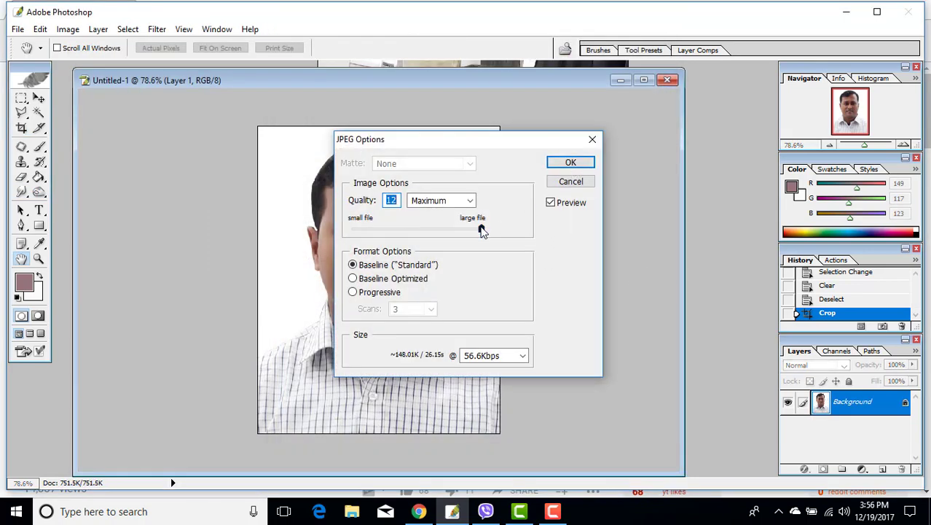
left_click(571, 164)
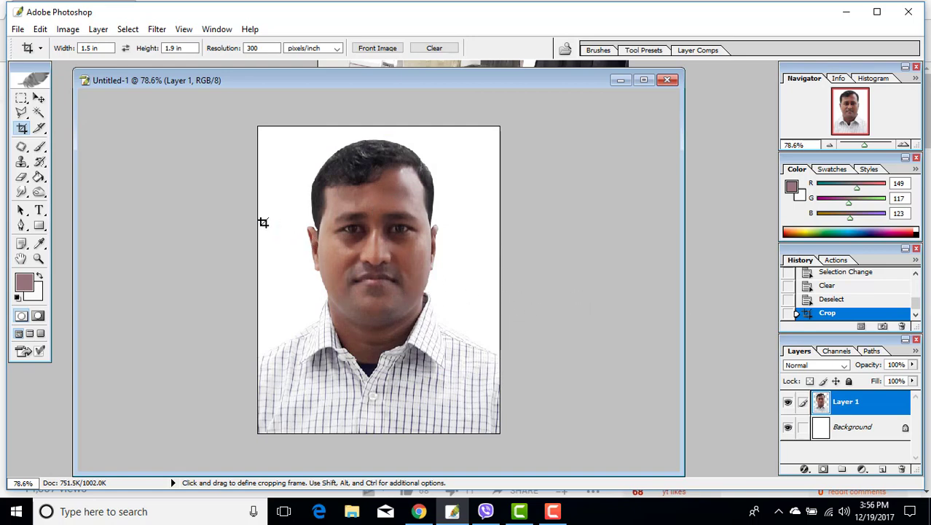
- Select the whole cropped photo with the Rectangular Marquee and copy it
left_click(21, 98)
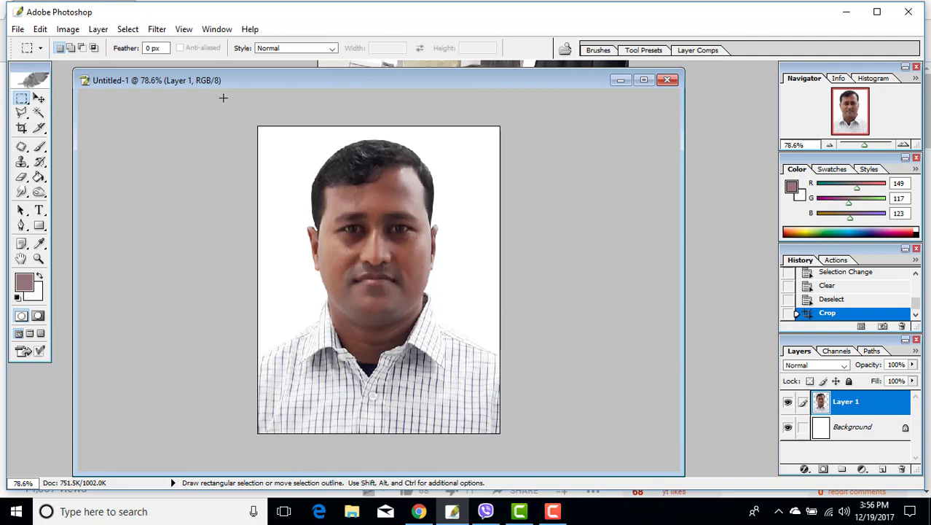
left_click_drag(223, 97, 572, 424)
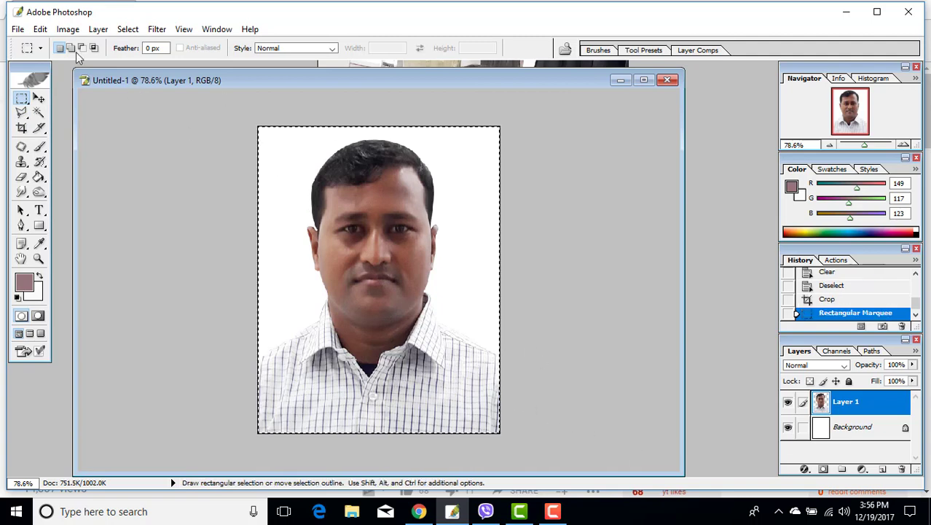
left_click(68, 29)
mouse_move(40, 29)
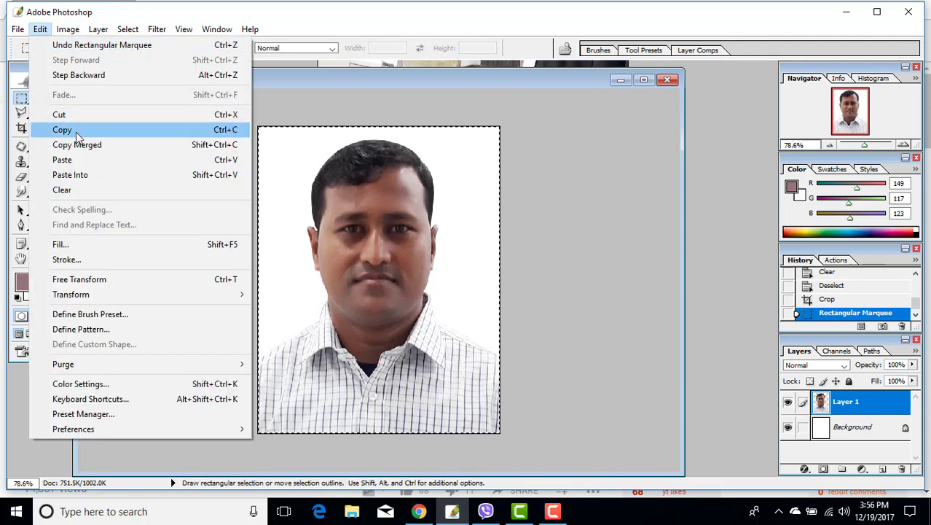
left_click(76, 132)
- Create a new A4 document (210×297 mm, 300 pixels/inch) and enlarge its window
left_click(17, 29)
left_click(29, 44)
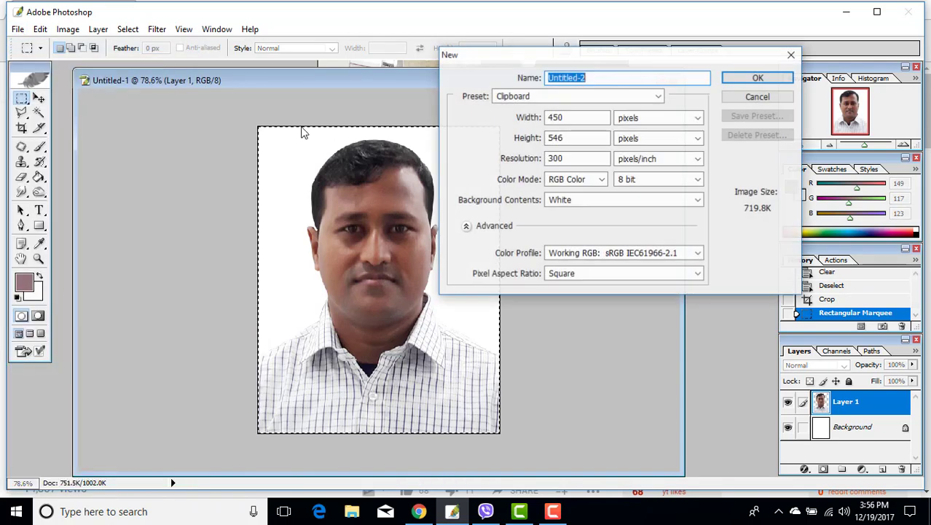
left_click(658, 96)
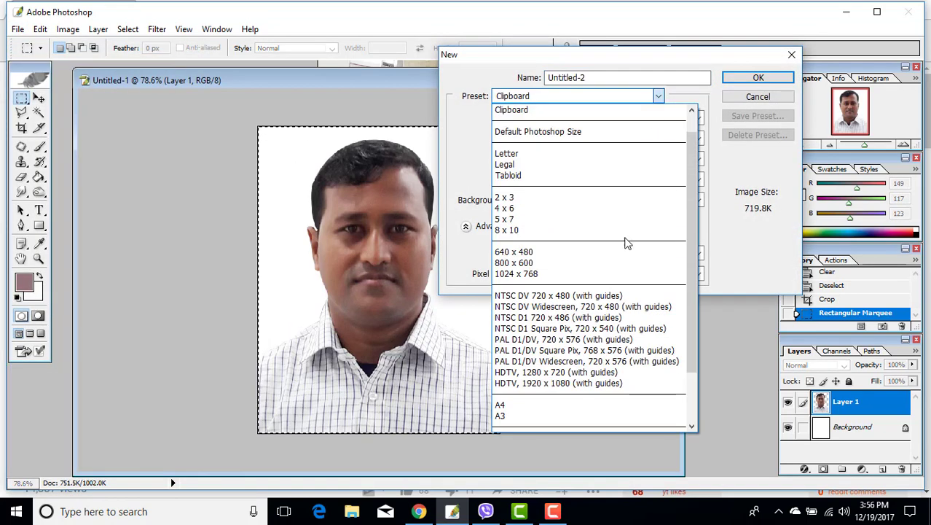
left_click(552, 404)
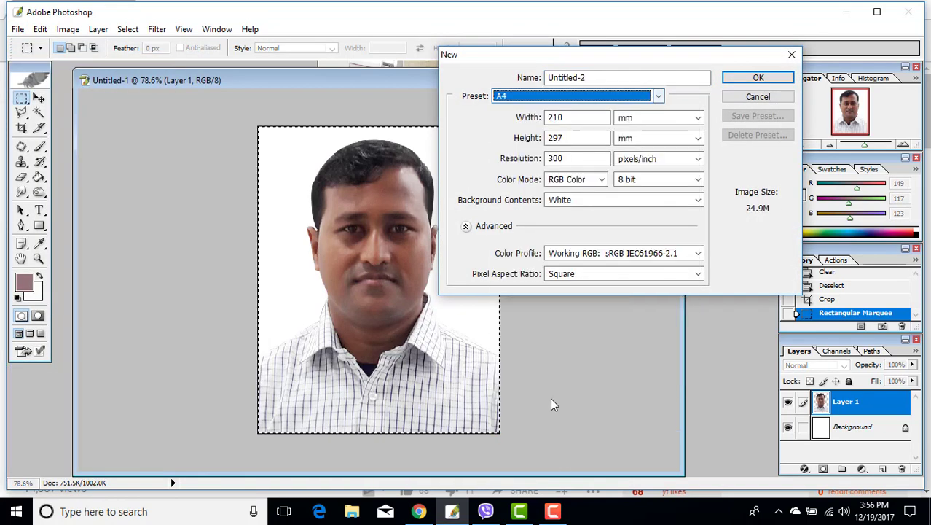
left_click(756, 79)
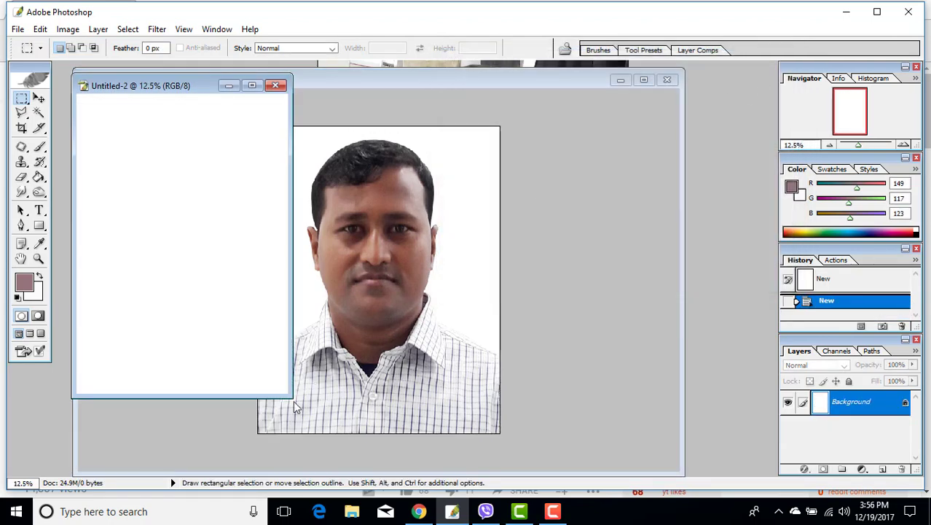
left_click_drag(293, 398, 687, 474)
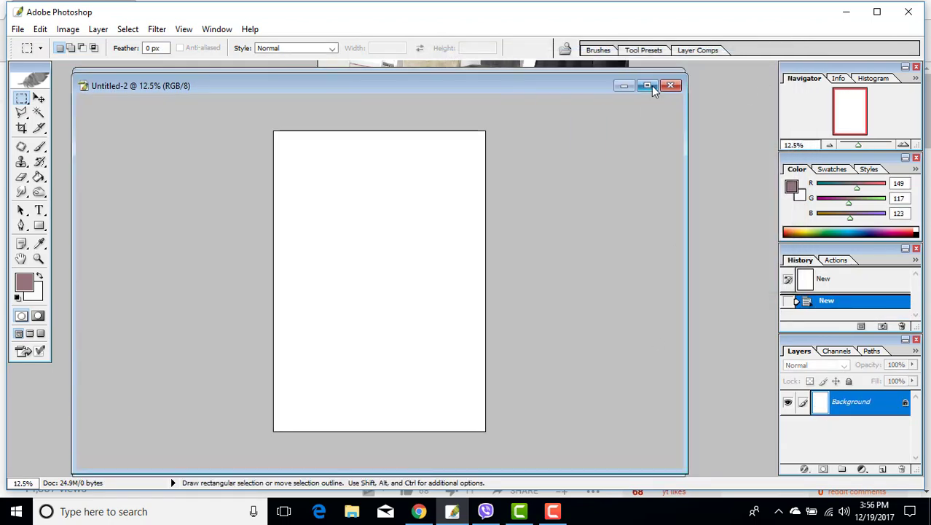
- Maximize the A4 window, paste the photo and move it to the sheet's top-left corner
left_click(647, 86)
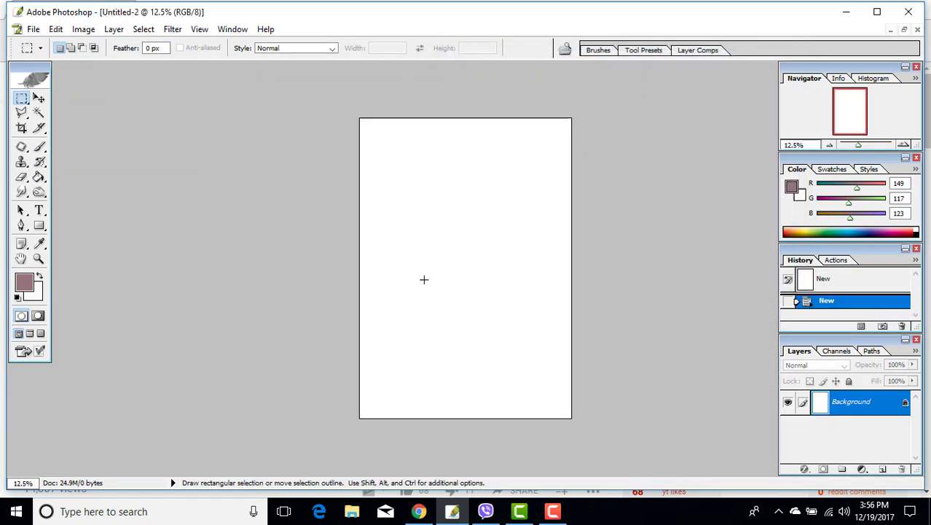
left_click(56, 29)
left_click(105, 162)
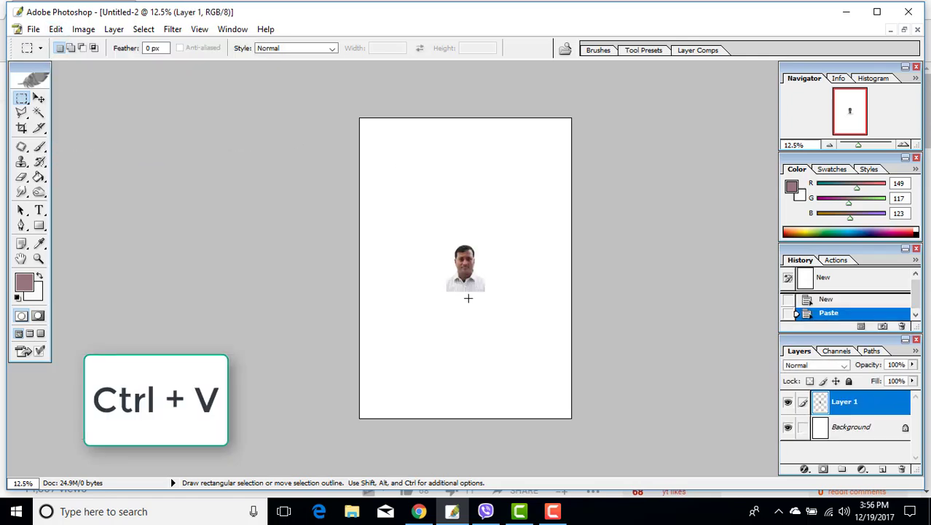
left_click(39, 100)
left_click_drag(502, 293, 415, 182)
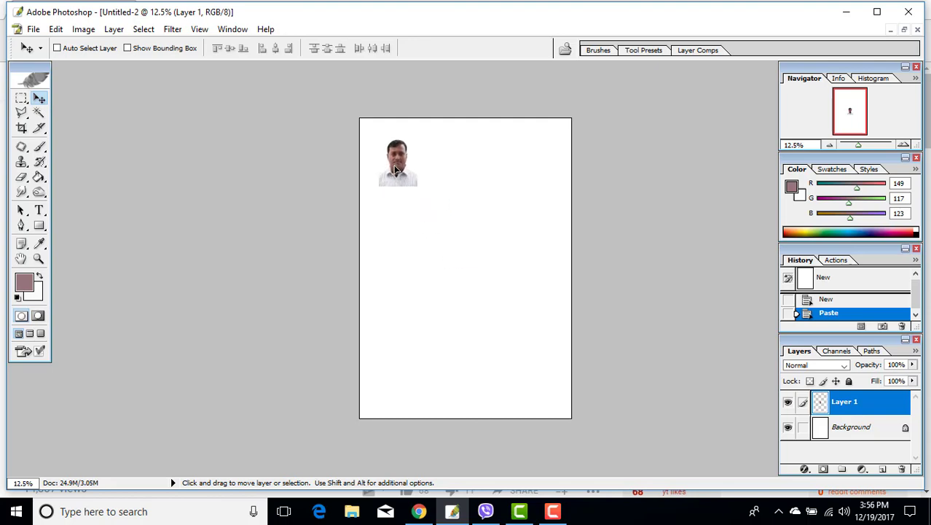
- Zoom in on the top of the sheet and switch to full-screen view
key("ctrl+plus")
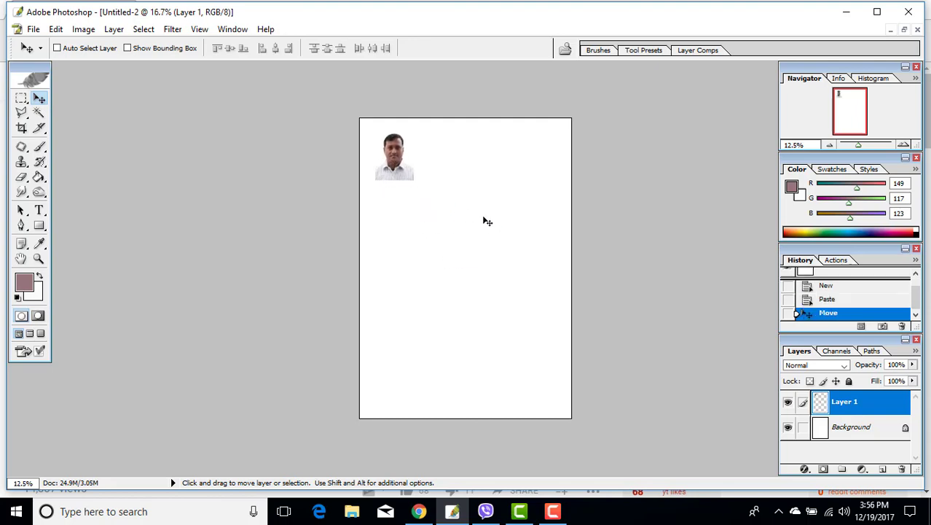
key("ctrl+plus")
key("ctrl+plus")
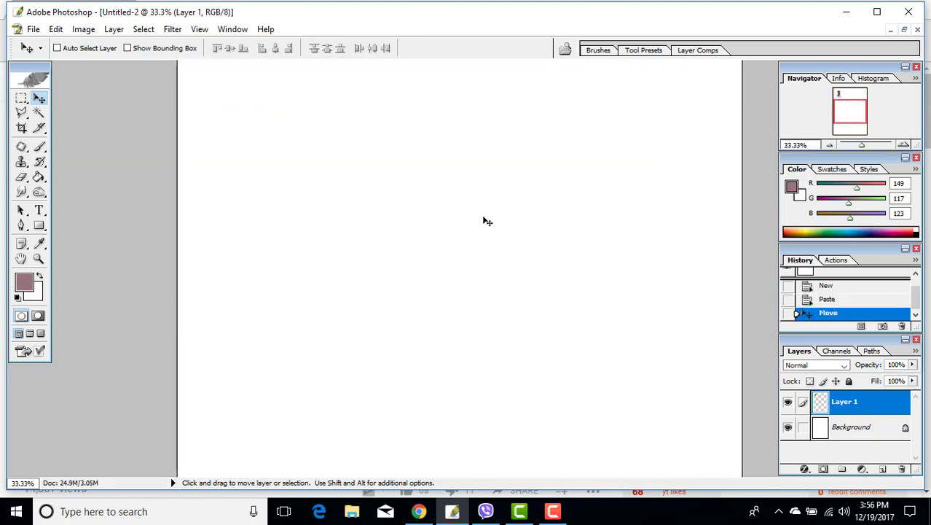
key("space")
left_click_drag(362, 127, 486, 412)
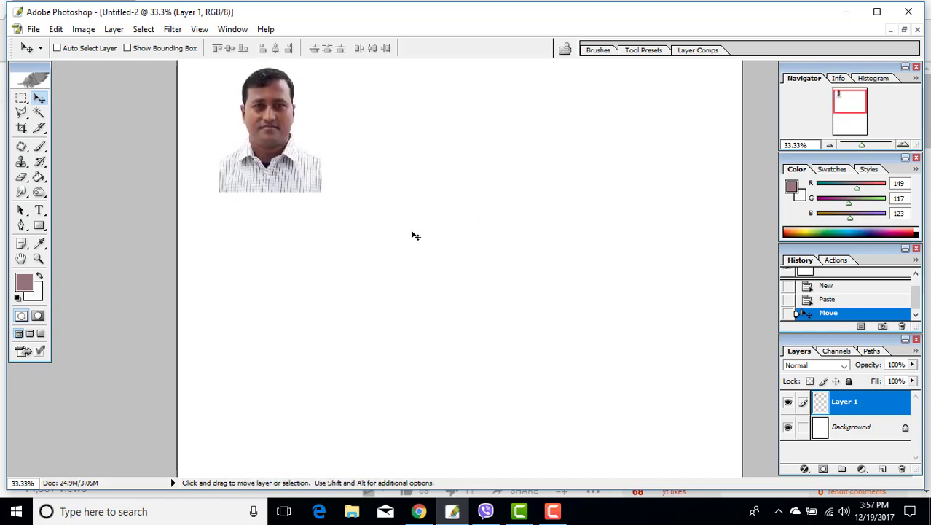
key("f")
key("f")
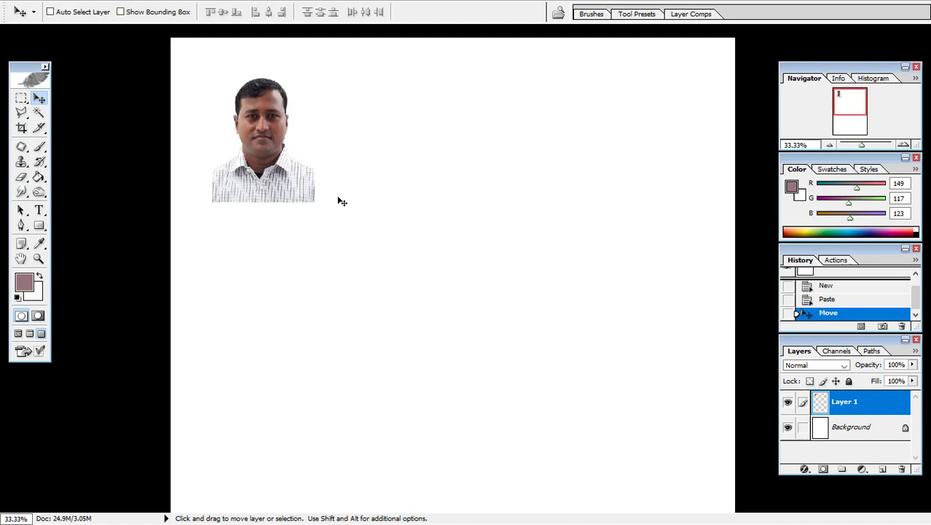
- Add duplicate photos, nudge the third and fourth row-two copies left, and fill the next spot
mouse_move(277, 168)
left_mouse_down()
mouse_move(249, 143)
mouse_move(362, 130)
mouse_move(673, 132)
left_mouse_up()
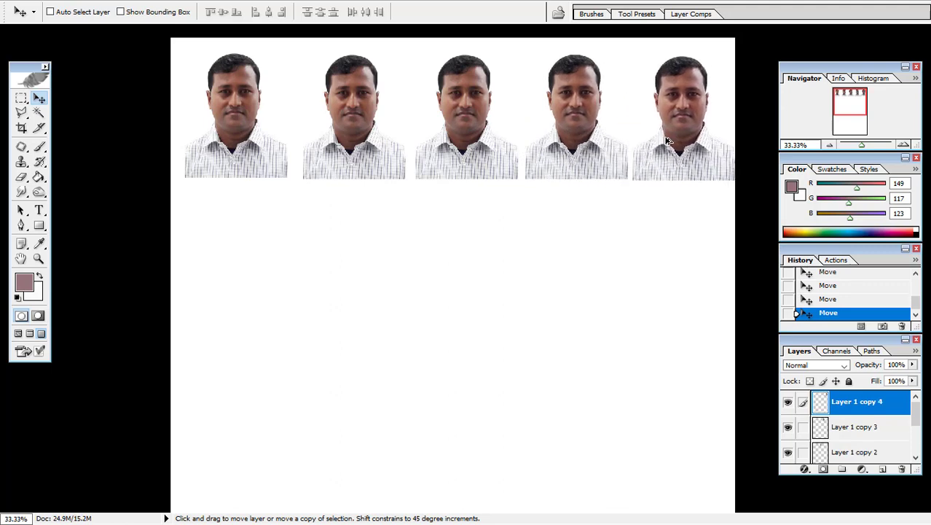
mouse_move(672, 132)
left_mouse_down()
mouse_move(256, 285)
mouse_move(227, 269)
mouse_move(573, 274)
left_mouse_up()
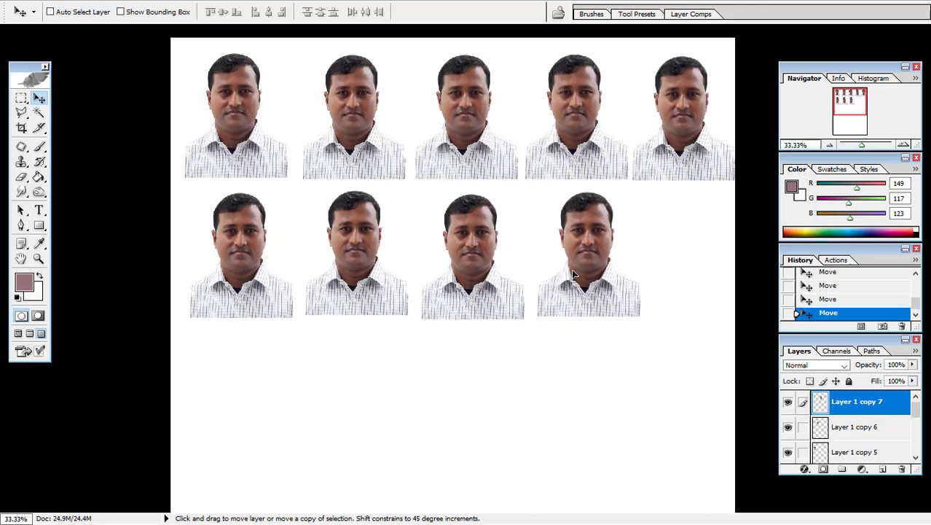
right_click(472, 281)
left_click(491, 285)
left_click_drag(467, 275, 466, 284)
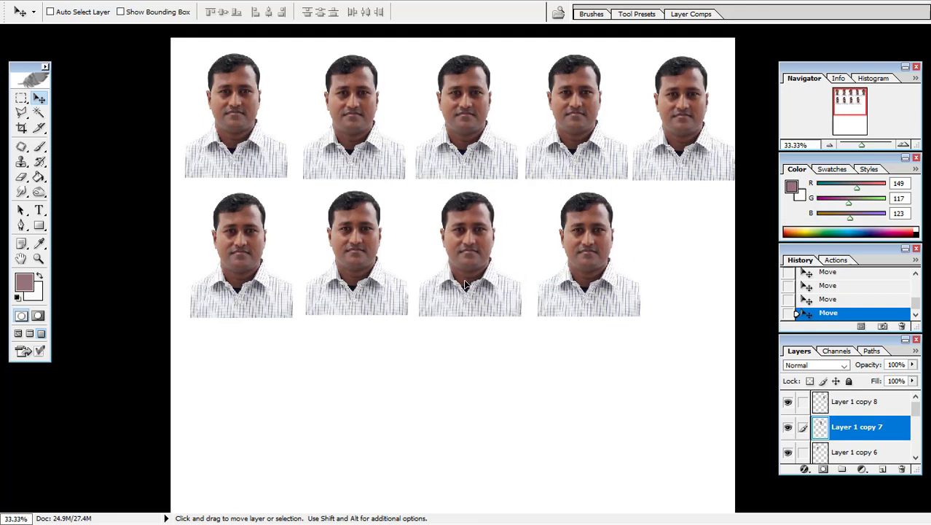
right_click(583, 284)
left_click(599, 289)
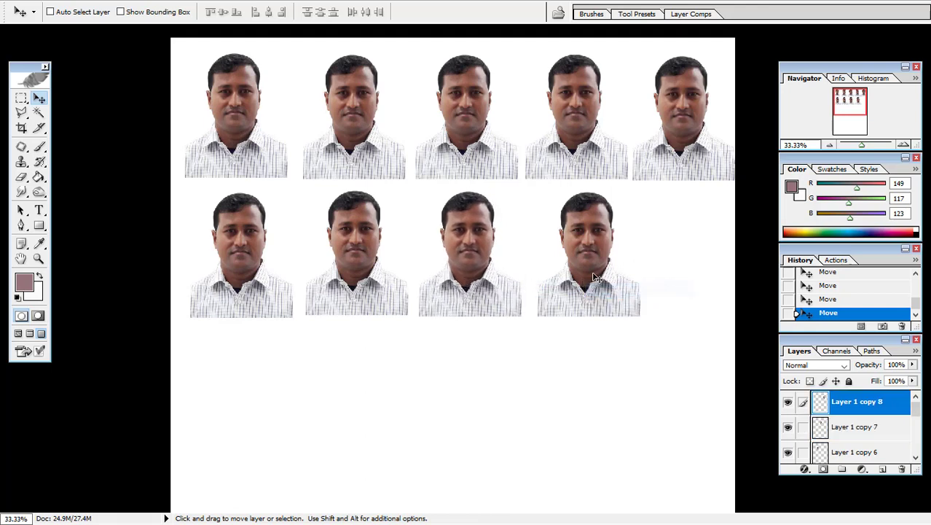
mouse_move(592, 271)
left_mouse_down()
mouse_move(581, 270)
mouse_move(588, 274)
left_mouse_up()
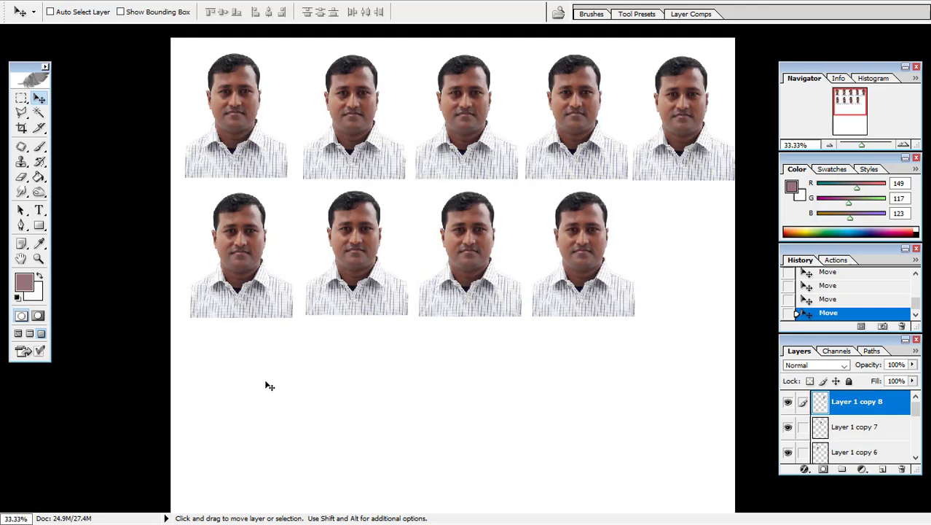
mouse_move(578, 311)
left_mouse_down()
mouse_move(708, 284)
mouse_move(255, 418)
mouse_move(568, 422)
left_mouse_up()
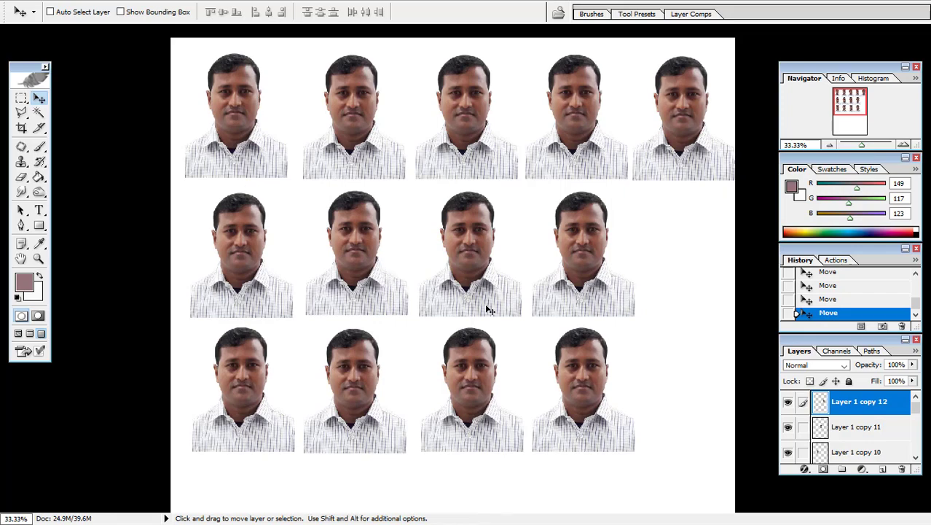
- Leave full screen and print the A4 sheet on the Canon iP2700, despite the clipping warning
key("f")
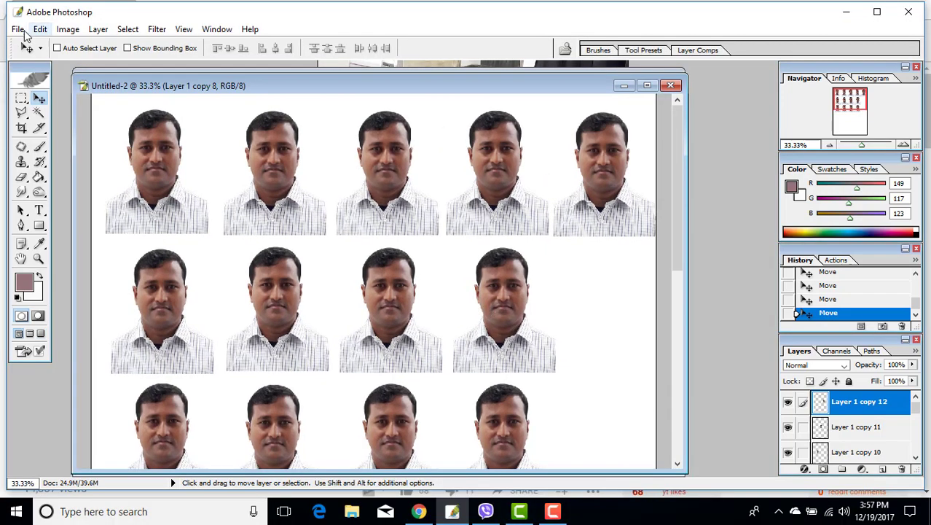
left_click(18, 30)
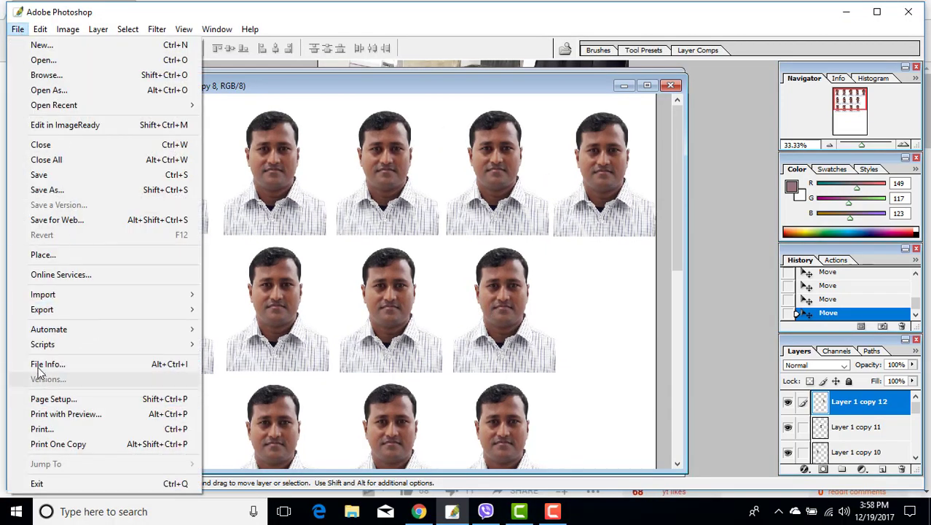
left_click(64, 435)
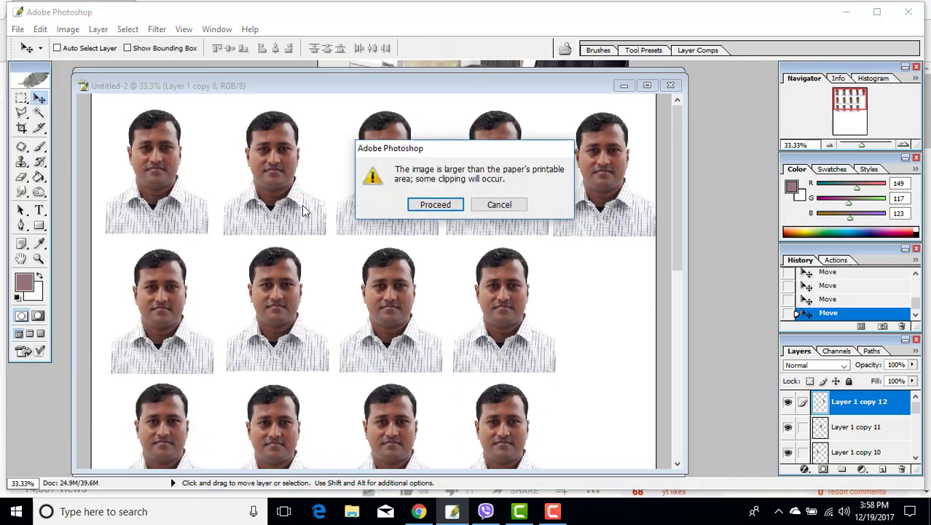
left_click(435, 205)
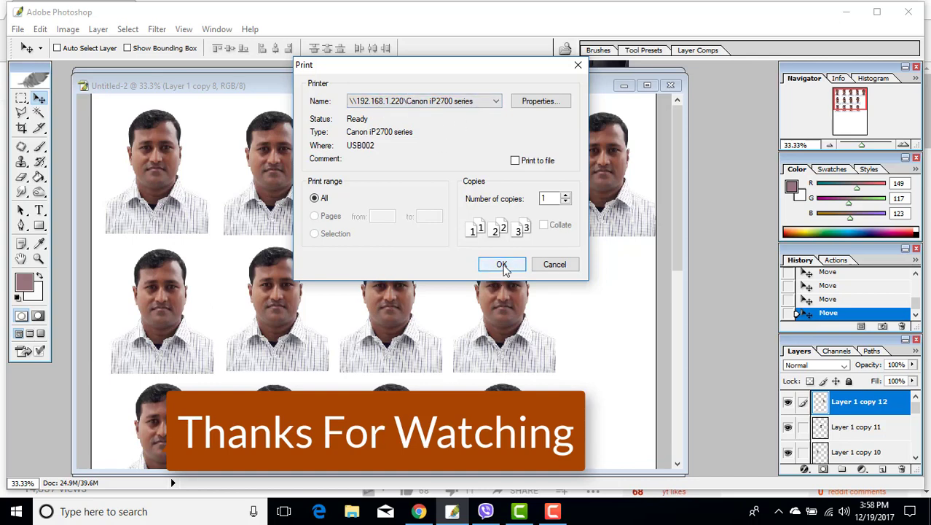
left_click(554, 264)
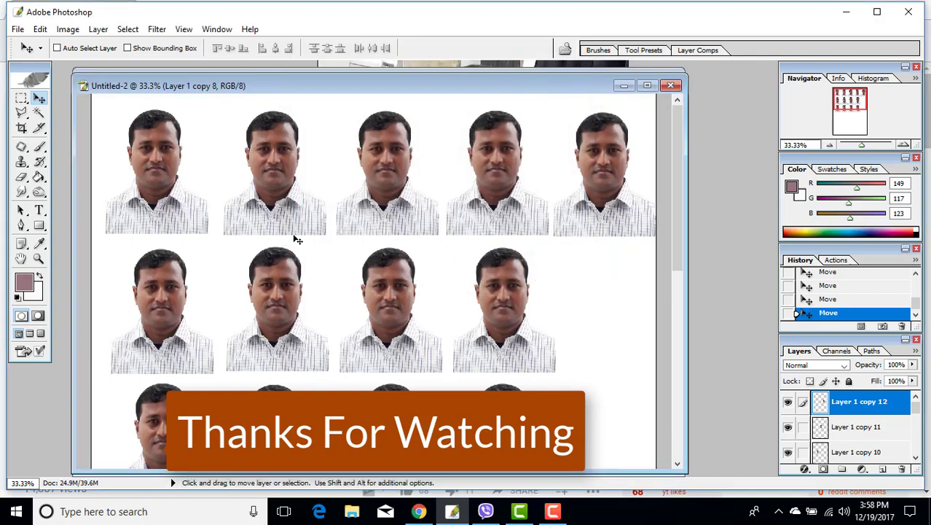